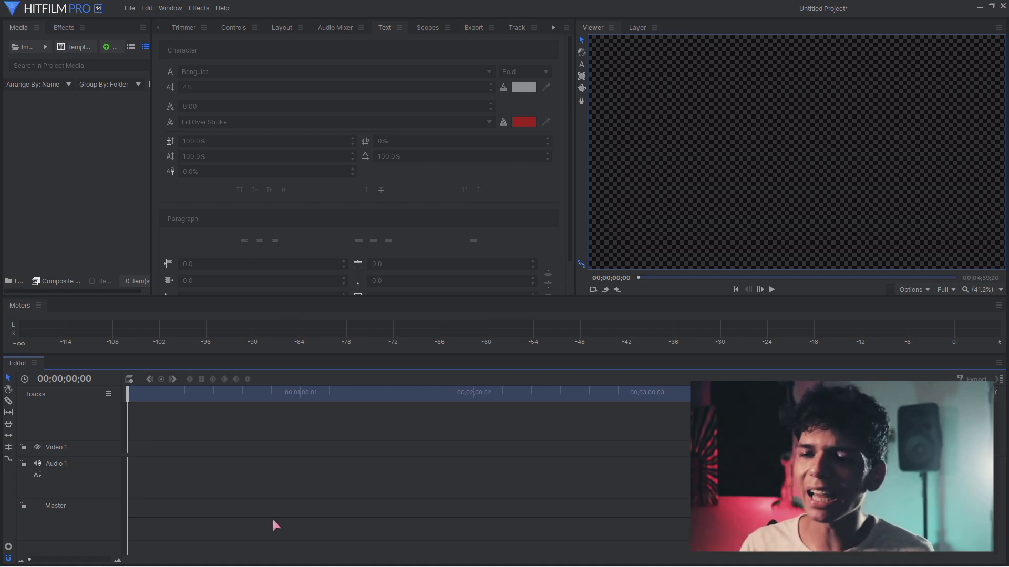
# - Create a text layer in the Viewer reading STRANGER and DANGER on two lines
pyautogui.click(581, 65)
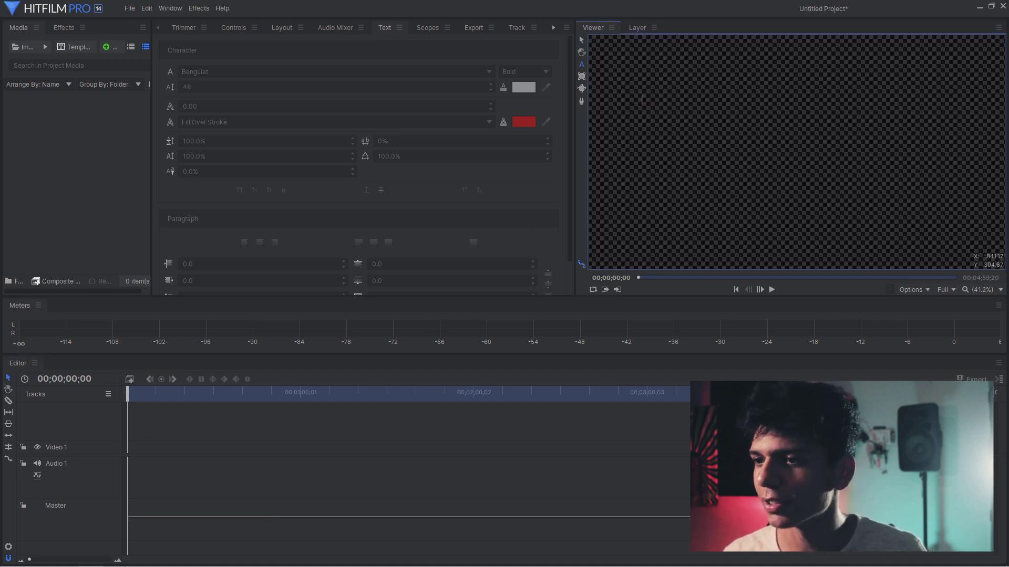
pyautogui.click(782, 147)
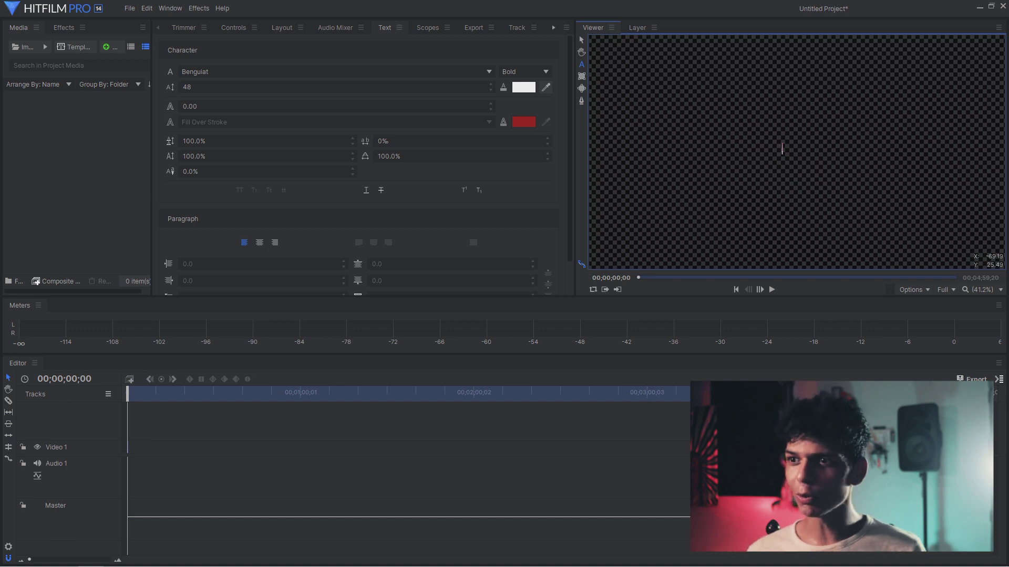
pyautogui.write('STRANGER')
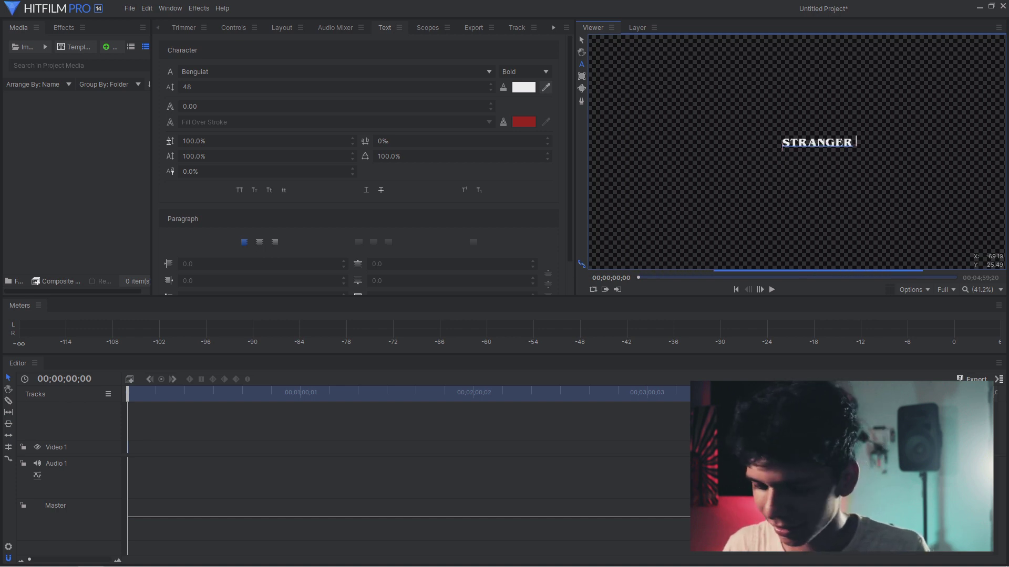
pyautogui.press('Return')
pyautogui.write('DANGER')
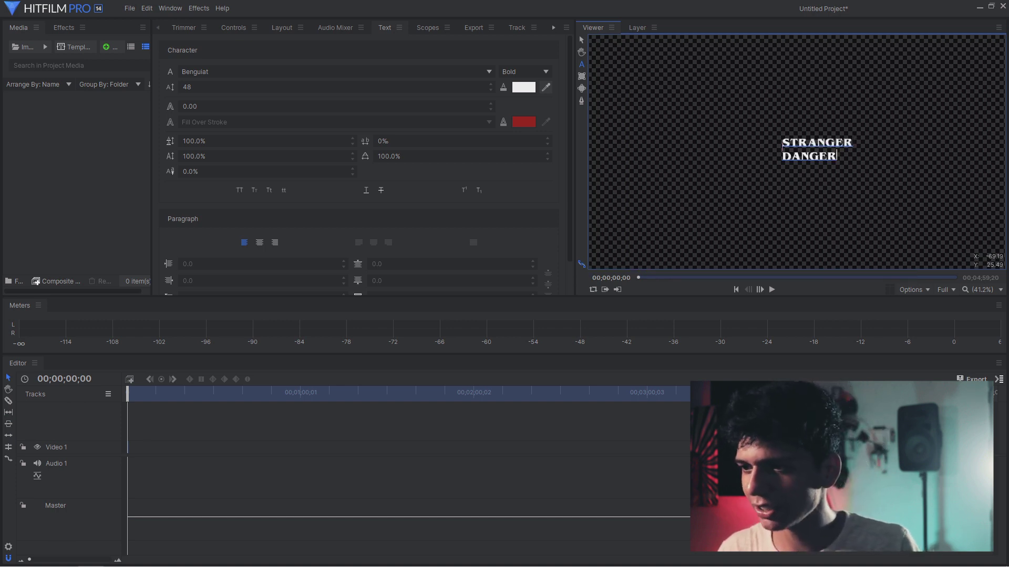
# - Centre-align both lines and extend the text clip further along the timeline
pyautogui.hotkey('ctrl', 'a')
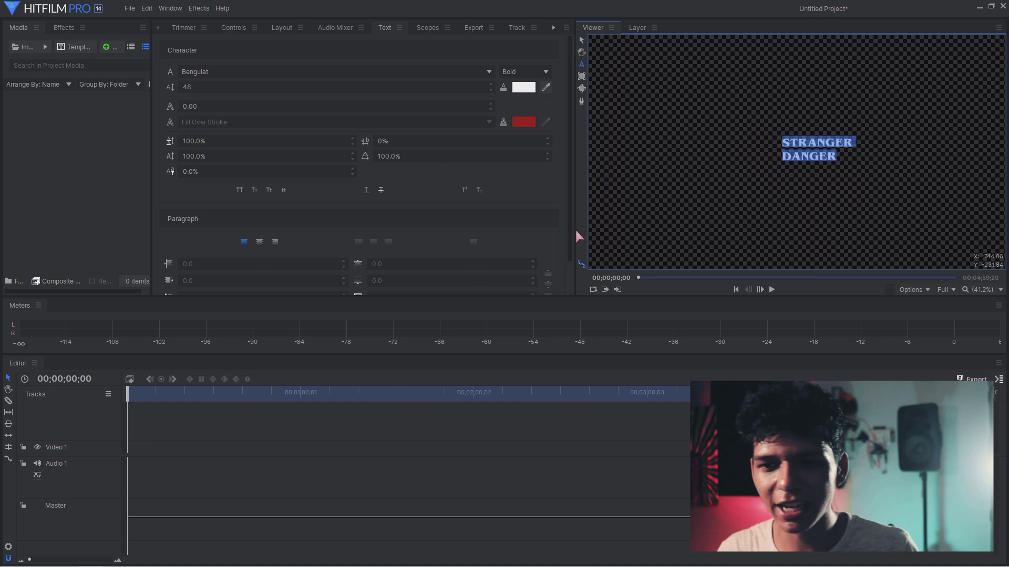
pyautogui.click(260, 242)
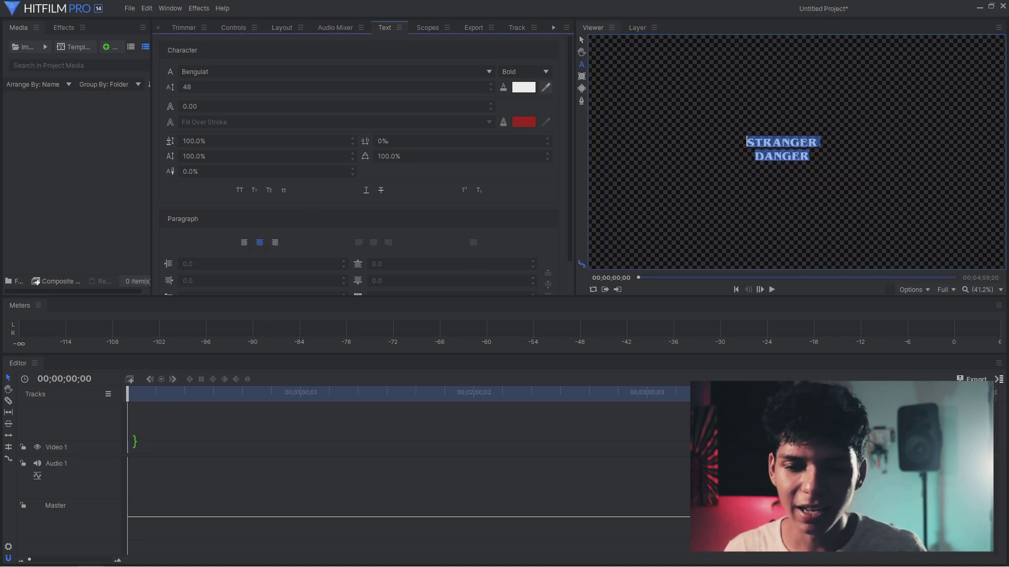
pyautogui.moveTo(134, 441); pyautogui.dragTo(273, 446)
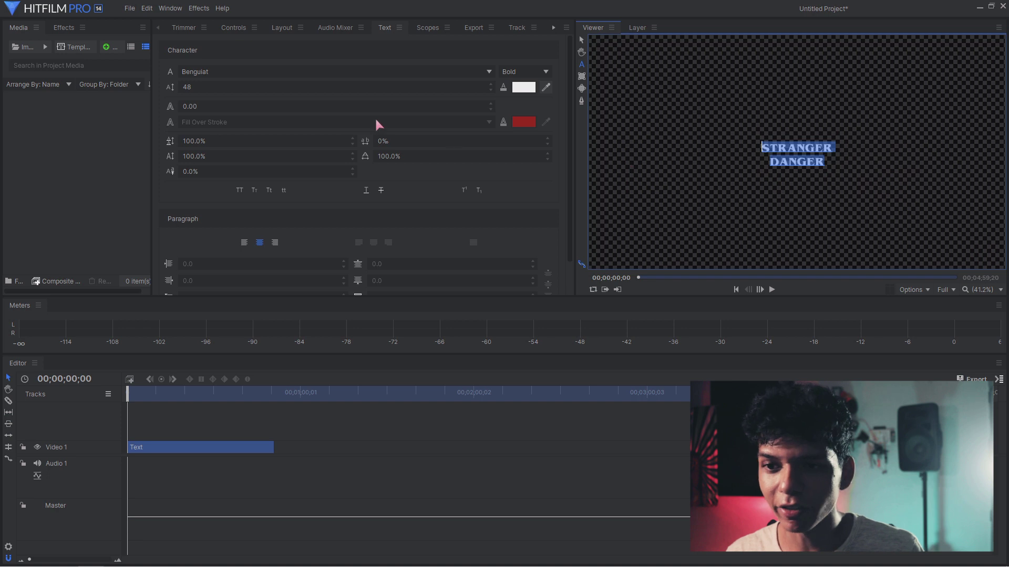
pyautogui.click(362, 87)
# - Set the title font size to 200, then enlarge the first S and final R to 300
pyautogui.press('Return')
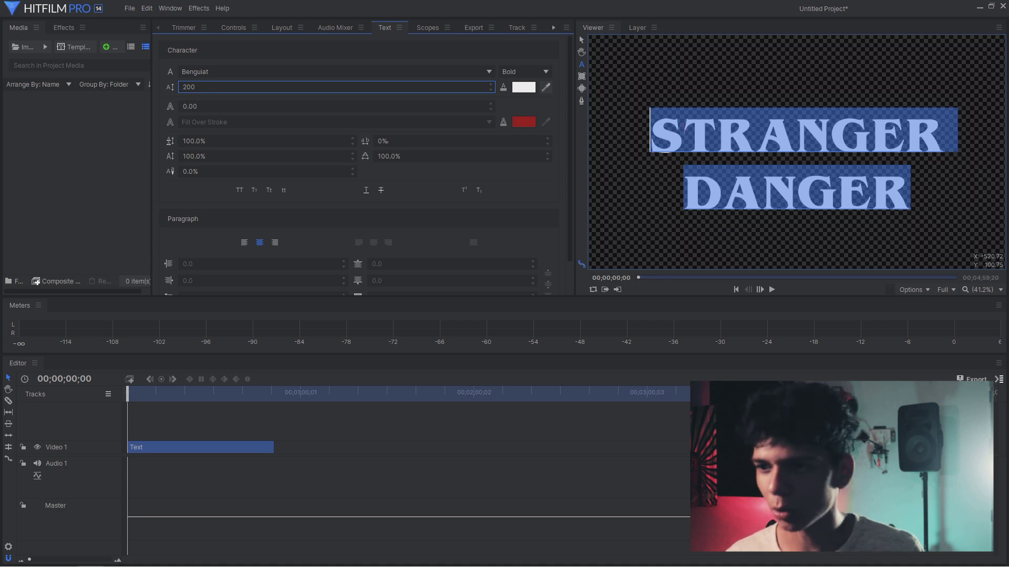
pyautogui.moveTo(651, 131); pyautogui.dragTo(683, 131)
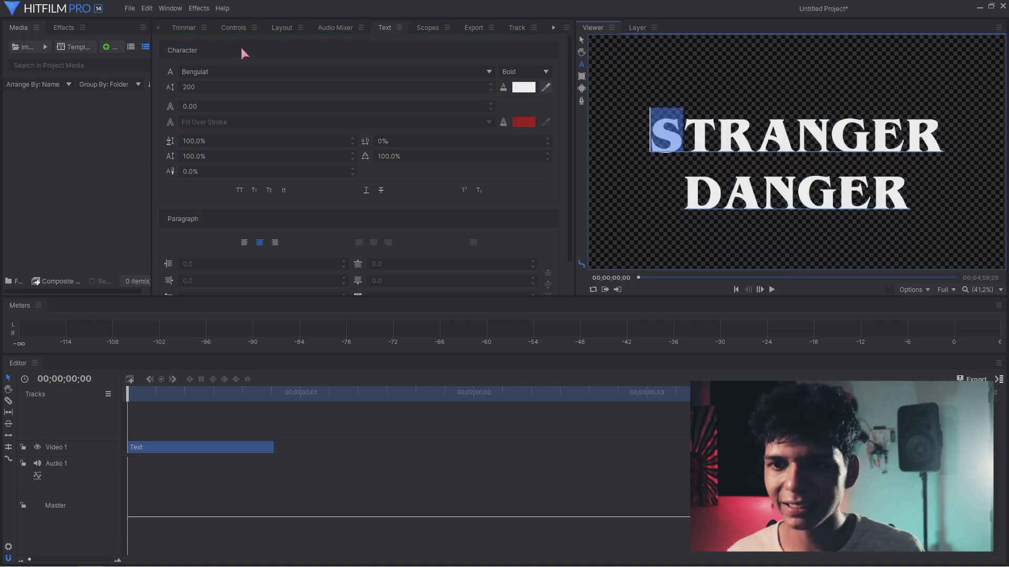
pyautogui.click(238, 87)
pyautogui.press('Return')
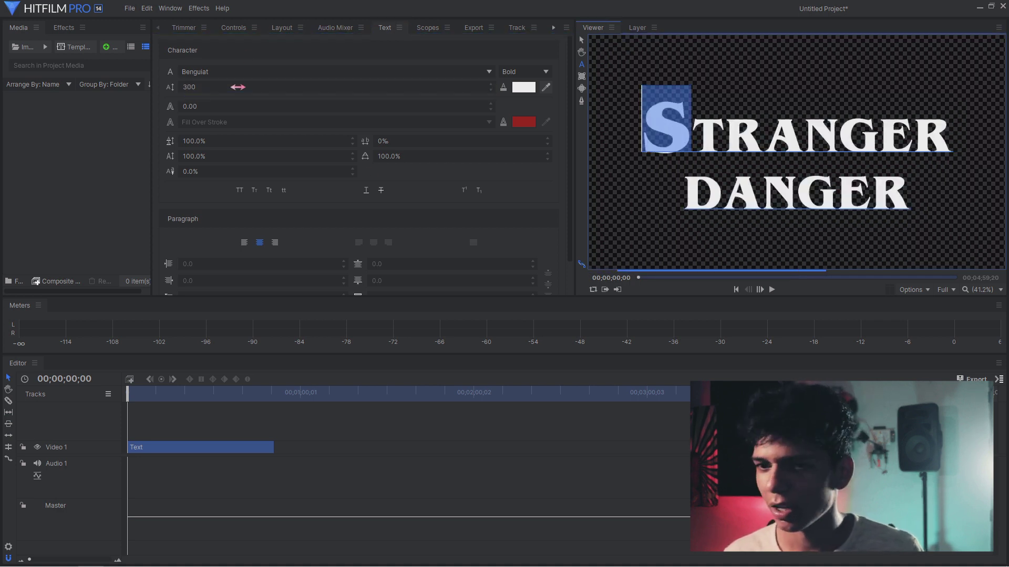
pyautogui.moveTo(913, 134); pyautogui.dragTo(952, 134)
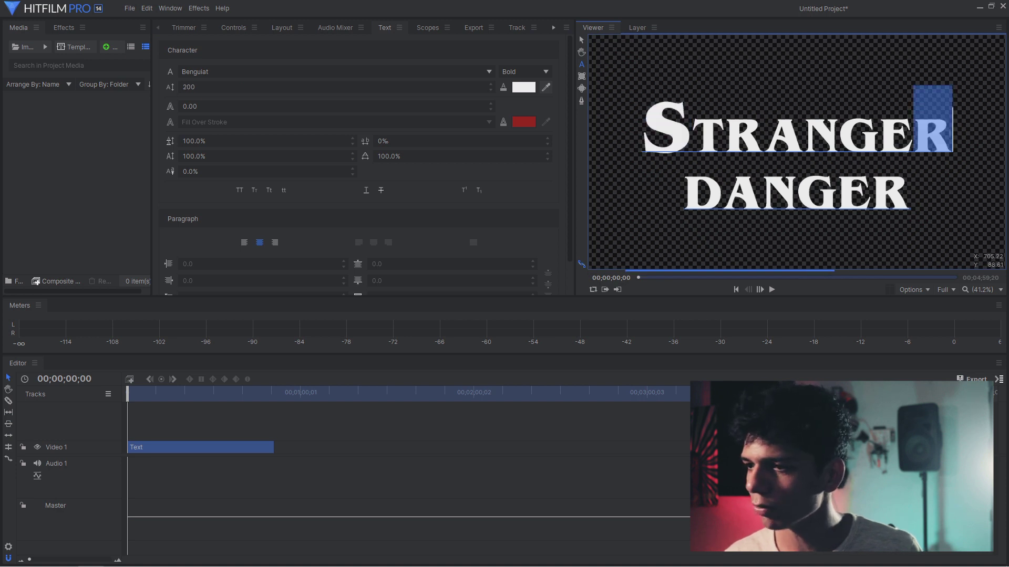
pyautogui.click(275, 87)
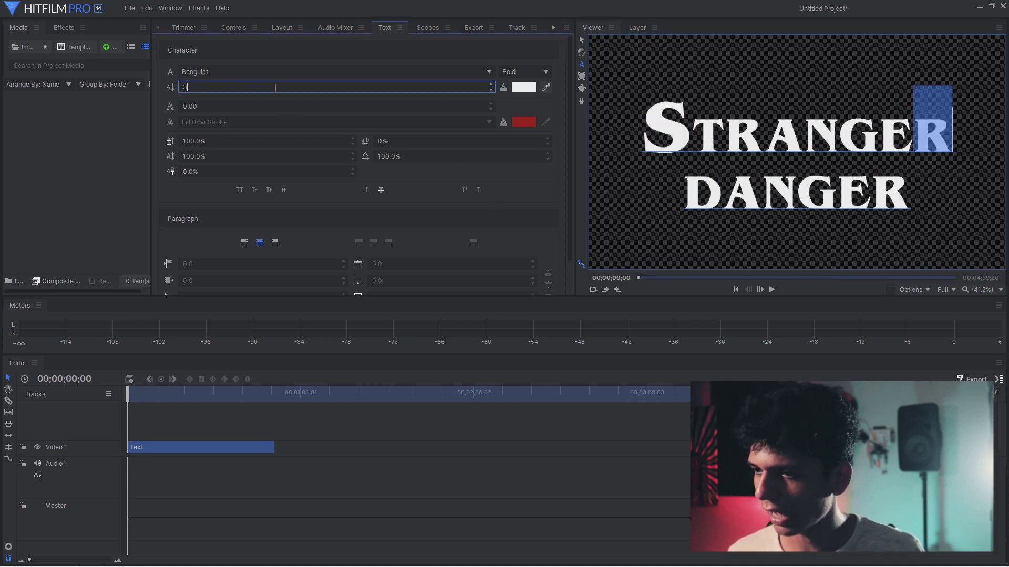
pyautogui.write('300')
pyautogui.press('Return')
pyautogui.click(752, 130)
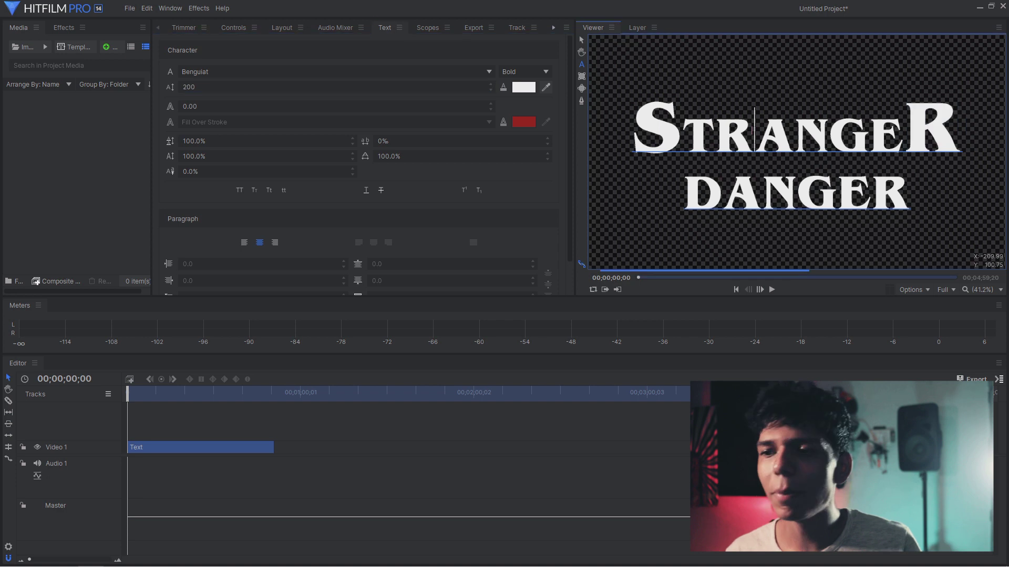
# - Stretch all the title letters vertically to 154% scale
pyautogui.hotkey('ctrl', 'a')
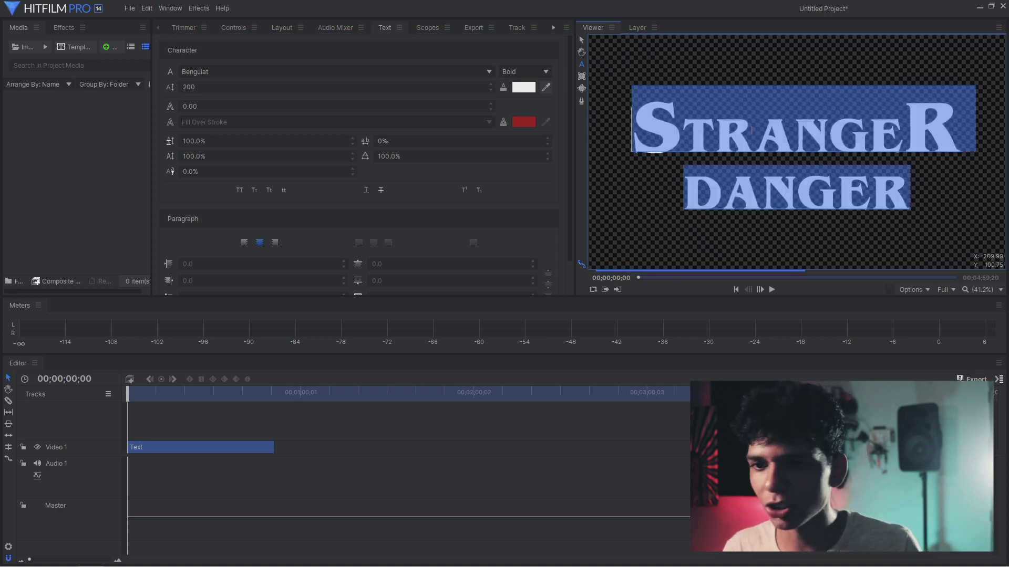
pyautogui.moveTo(218, 157); pyautogui.dragTo(246, 158)
pyautogui.click(642, 148)
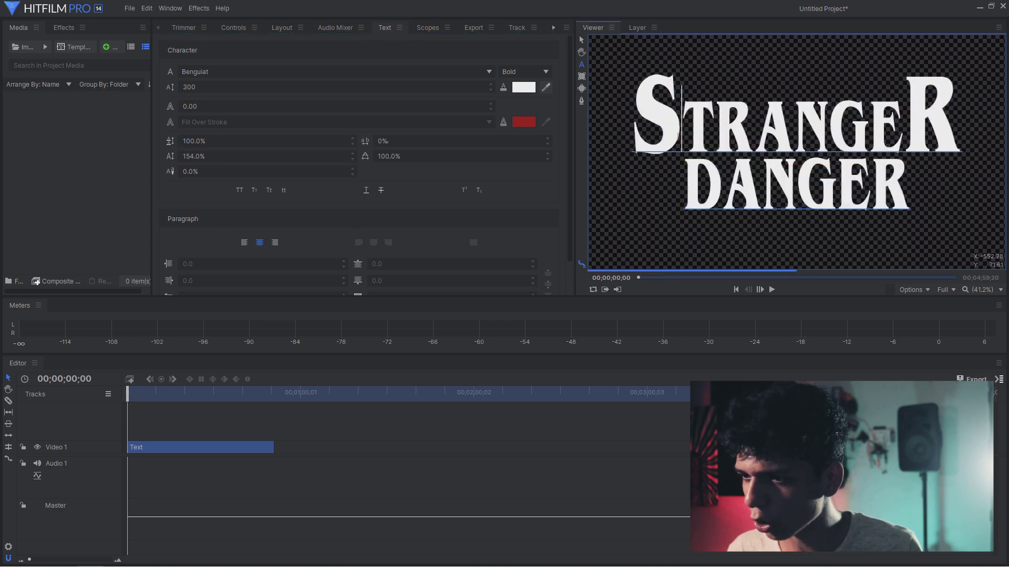
# - Drop the first S below the baseline with a -40% baseline shift
pyautogui.moveTo(634, 143); pyautogui.dragTo(681, 143)
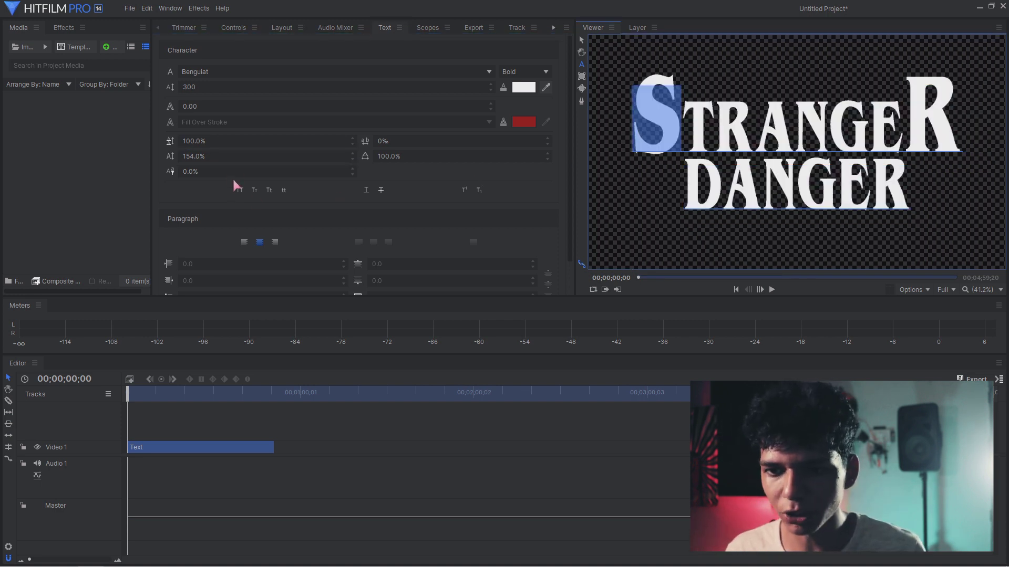
pyautogui.moveTo(237, 172); pyautogui.dragTo(217, 172)
pyautogui.click(594, 176)
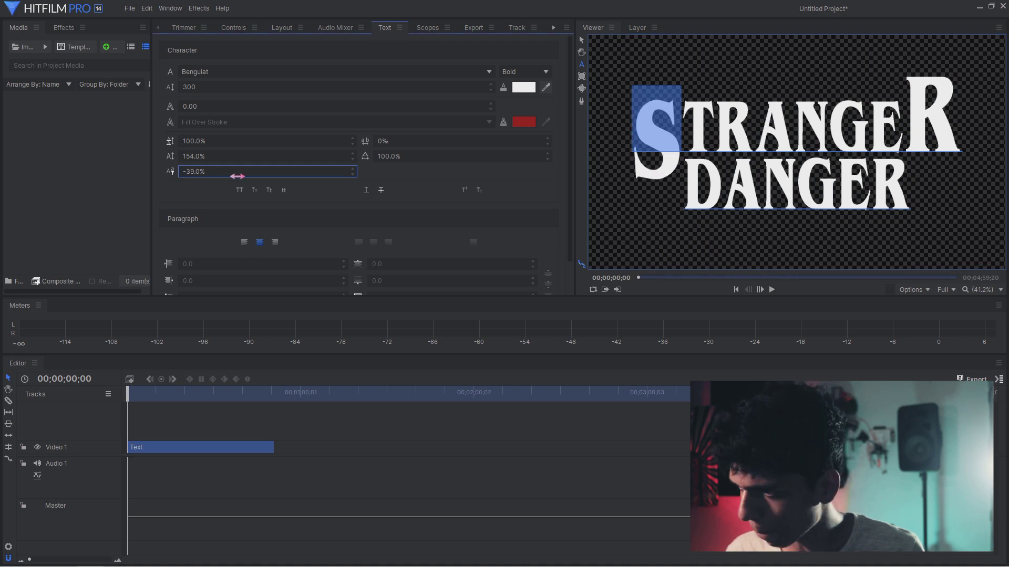
pyautogui.press('End')
pyautogui.hotkey('shift', 'Left')
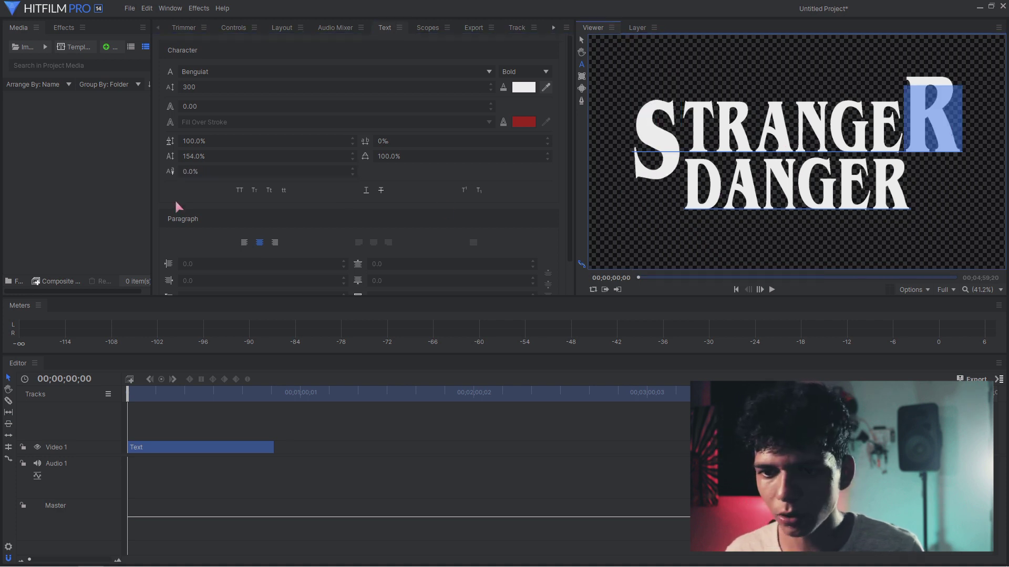
pyautogui.click(663, 141)
pyautogui.hotkey('shift', 'Left')
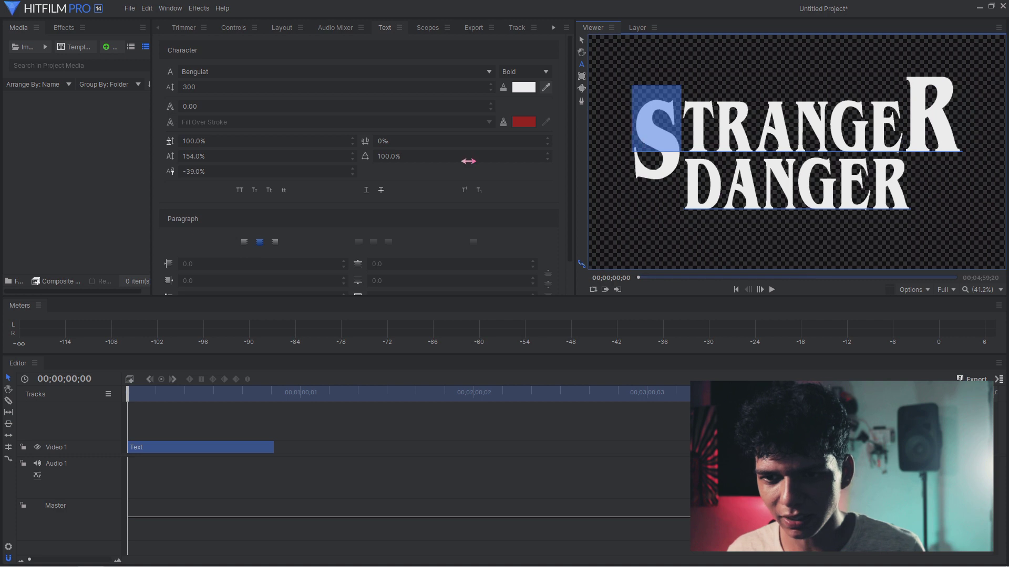
pyautogui.click(267, 173)
pyautogui.write('-40')
pyautogui.press('Return')
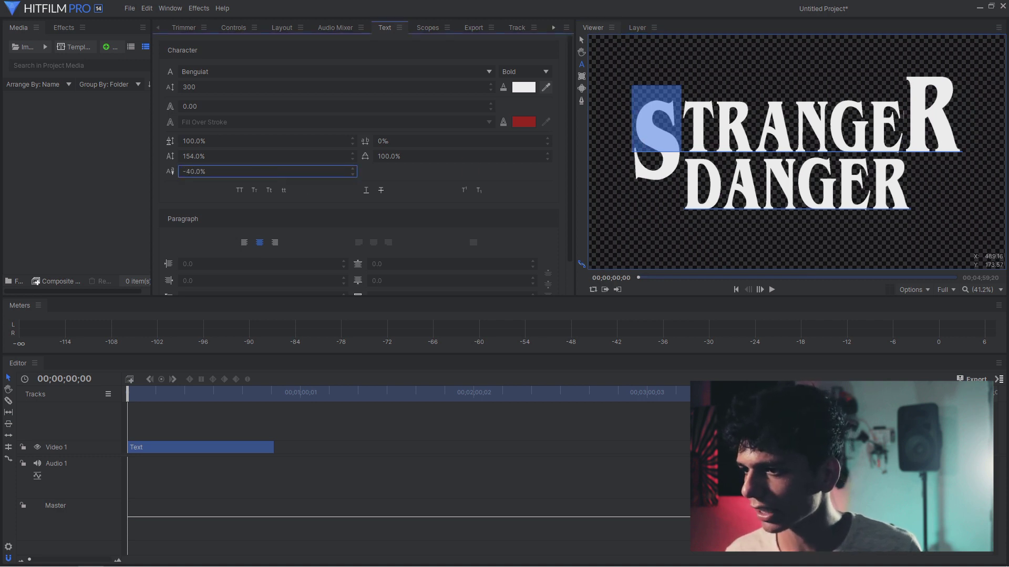
# - Drop the final R of STRANGER with a -40% baseline shift as well
pyautogui.click(995, 109)
pyautogui.hotkey('shift', 'Left')
pyautogui.click(216, 173)
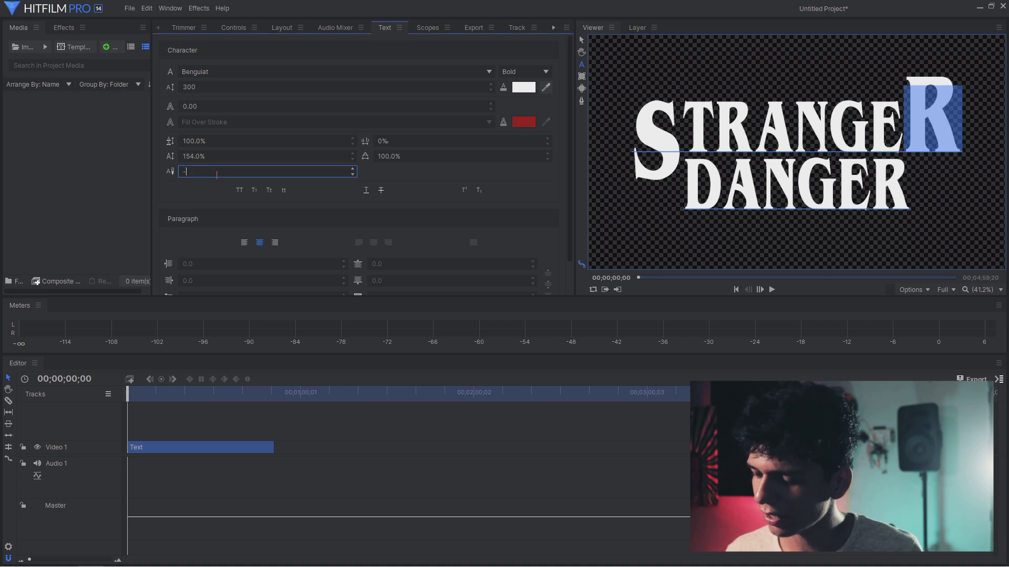
pyautogui.press('Return')
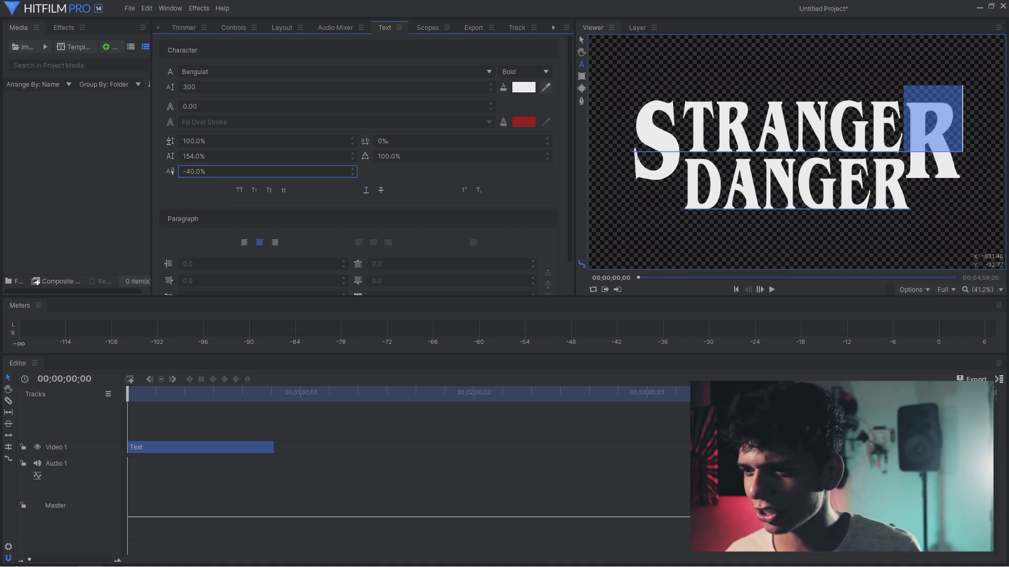
pyautogui.click(718, 140)
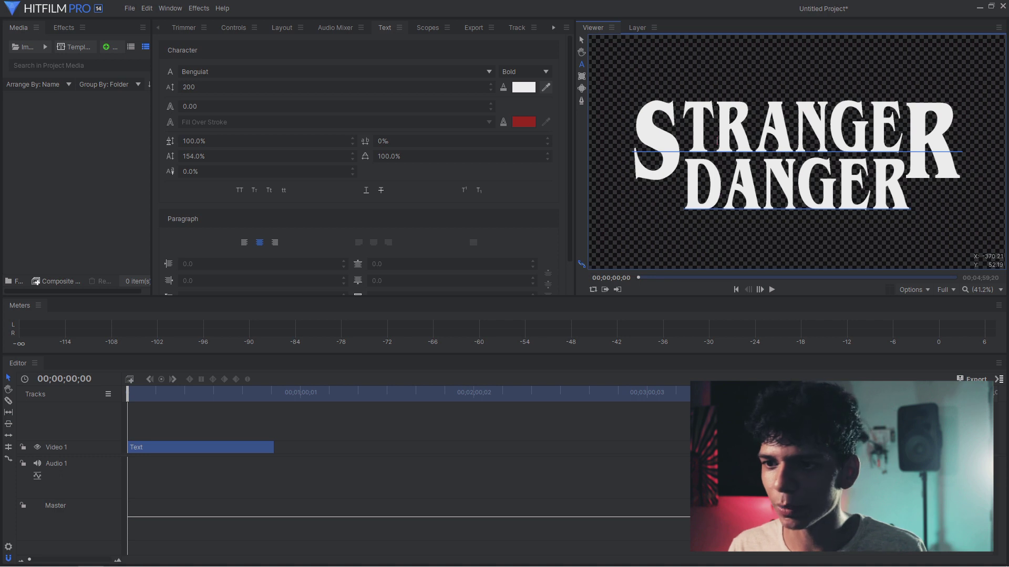
pyautogui.press('capslock')
pyautogui.hotkey('ctrl', 'a')
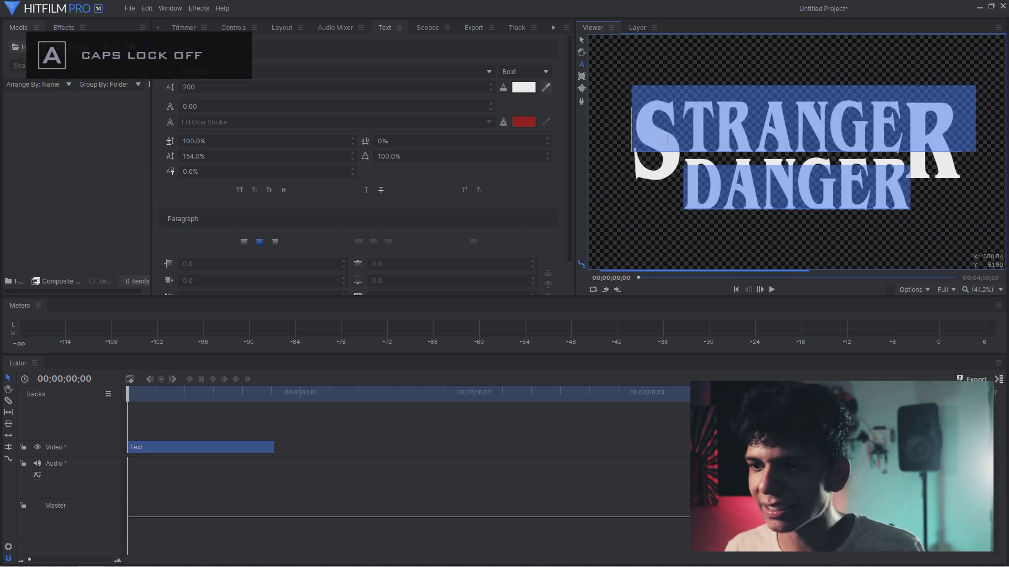
# - Make the text fill fully transparent and give the title a 10-width red outline
pyautogui.click(528, 88)
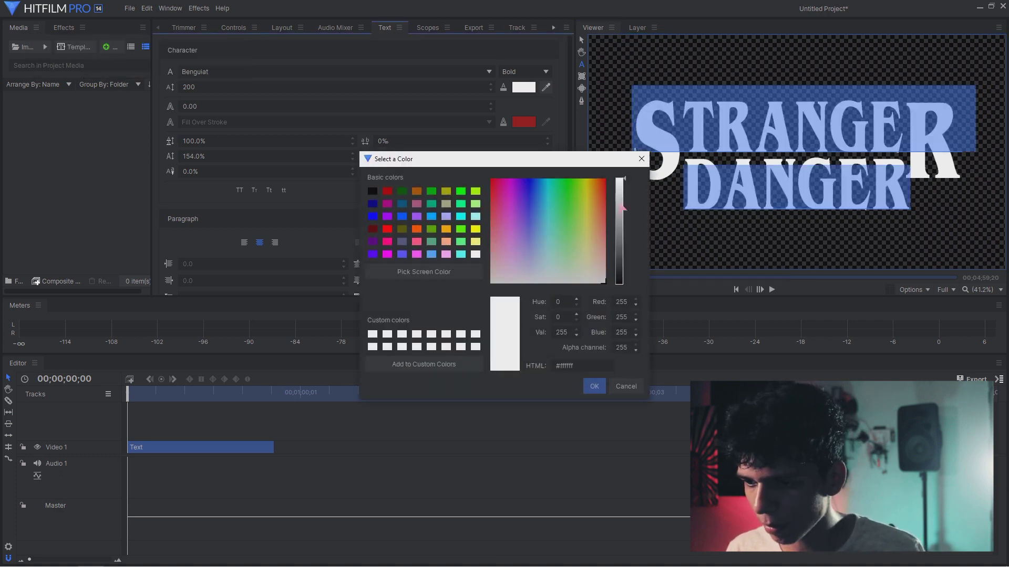
pyautogui.doubleClick(620, 347)
pyautogui.press('Return')
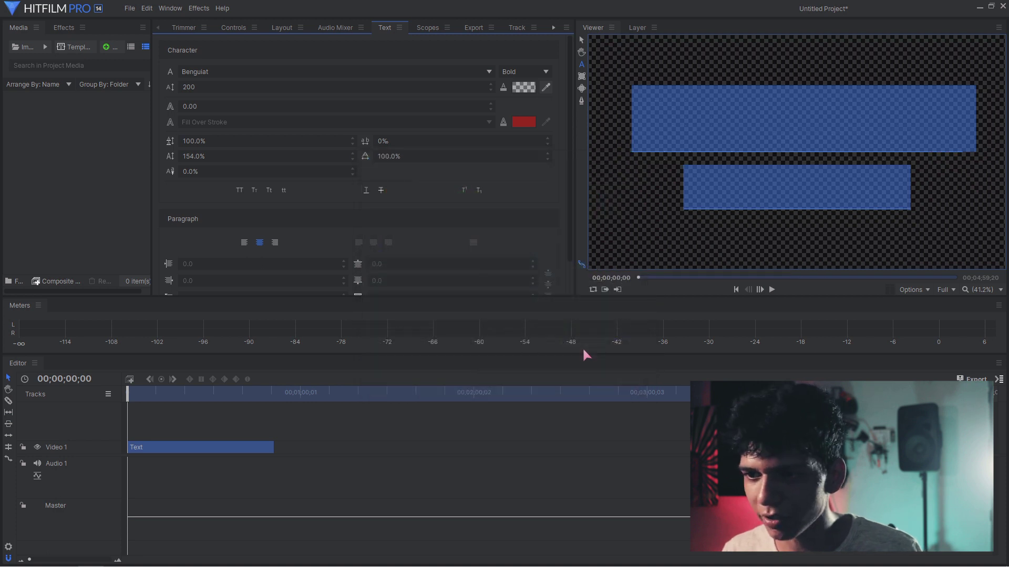
pyautogui.click(297, 107)
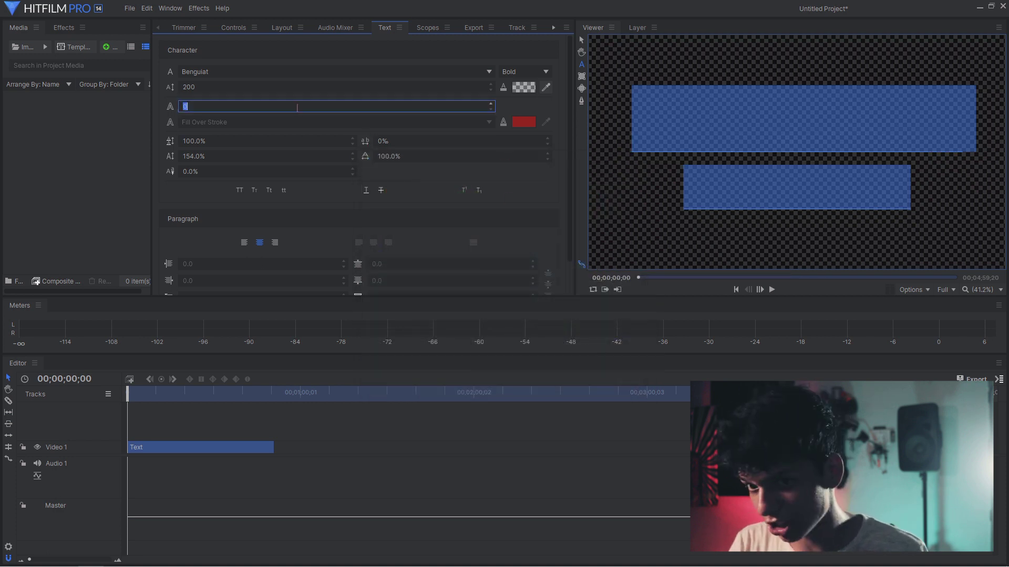
pyautogui.write('10')
pyautogui.press('Return')
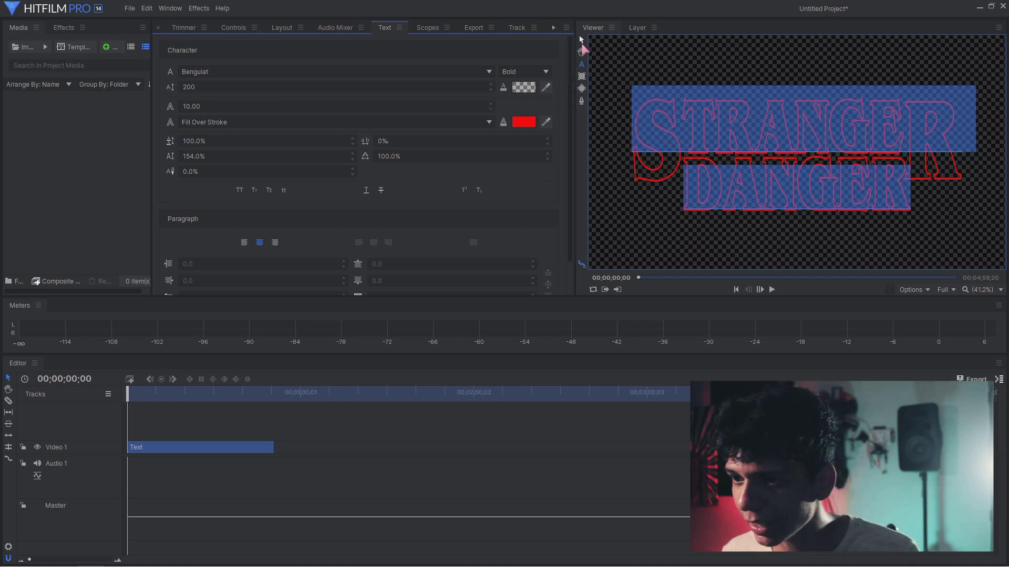
# - Exit text editing, select the Text clip to view its properties, then deselect the title
pyautogui.press('Escape')
pyautogui.click(212, 415)
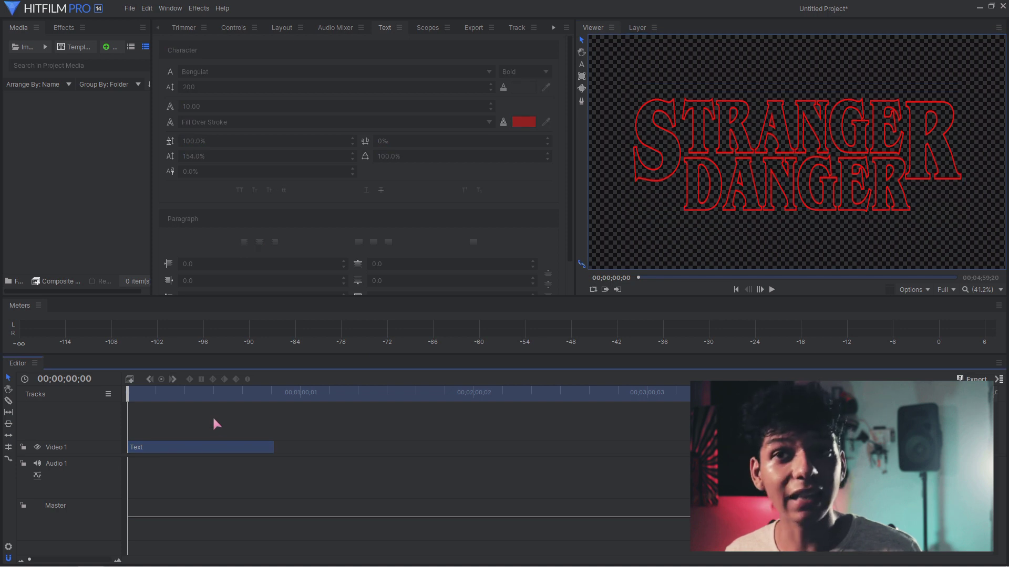
pyautogui.click(207, 447)
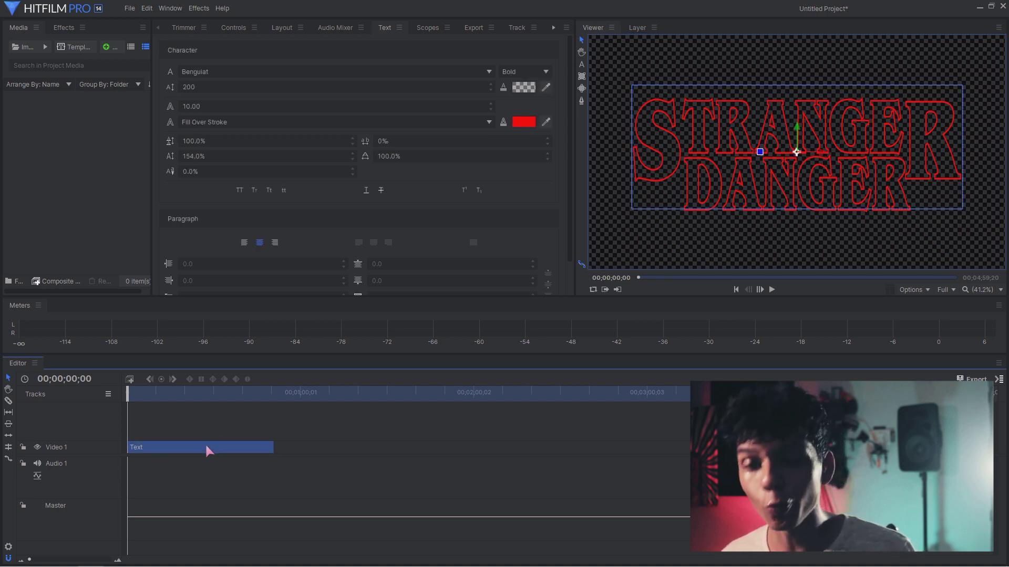
pyautogui.click(226, 28)
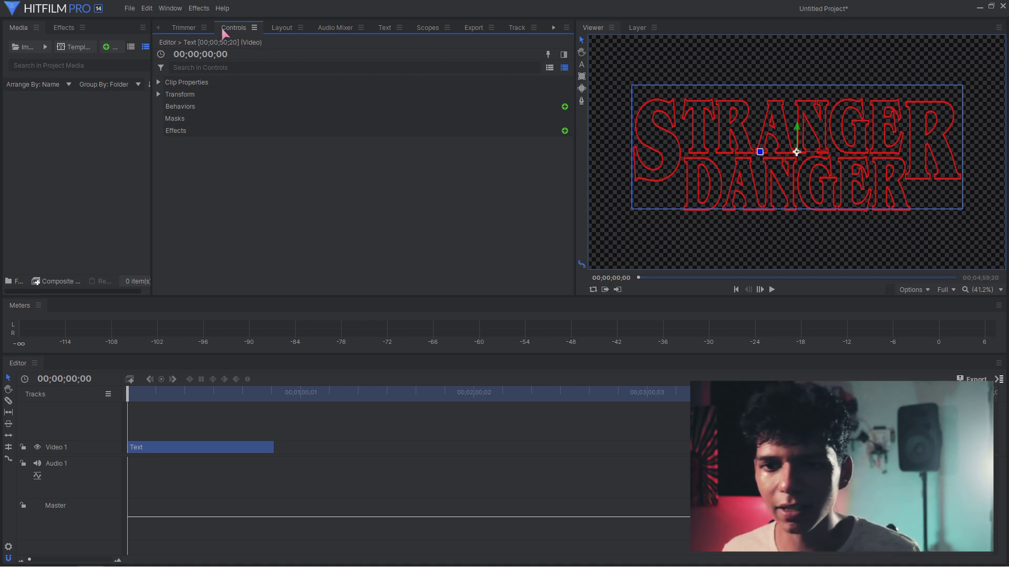
pyautogui.click(265, 242)
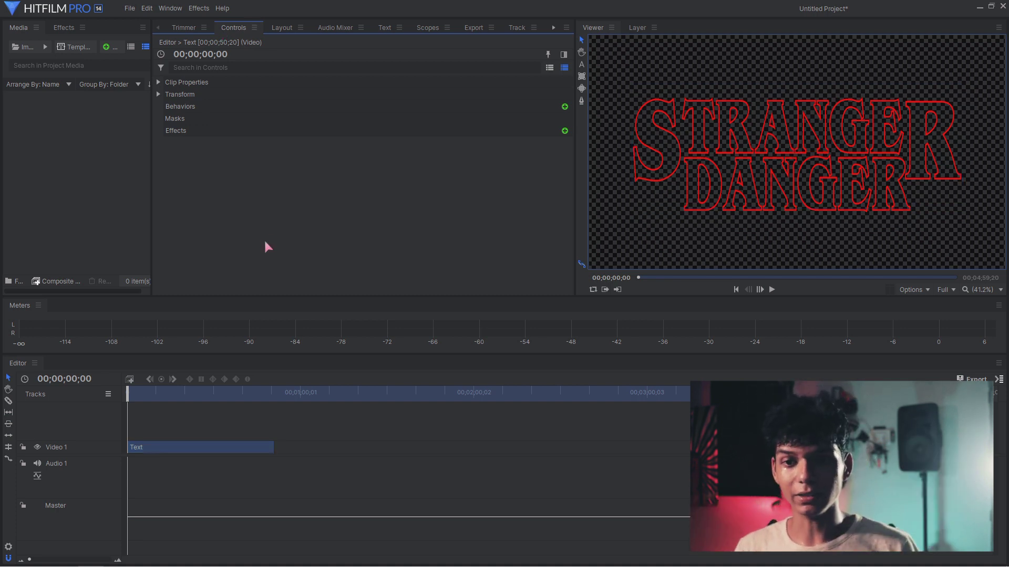
# - Create a pure red plane and place it on a track above the text
pyautogui.hotkey('ctrl', 'shift', 'y')
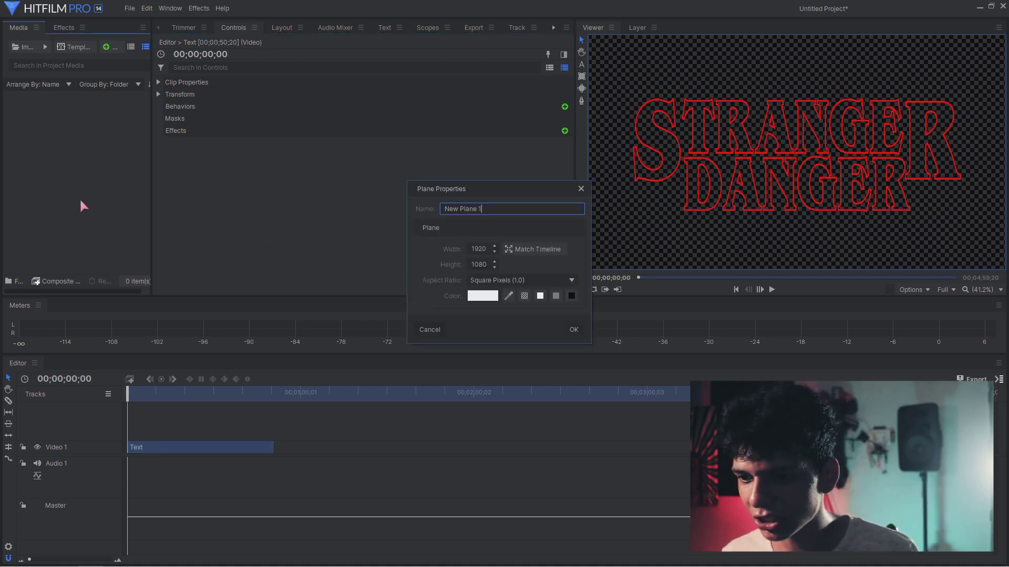
pyautogui.click(481, 296)
pyautogui.click(381, 209)
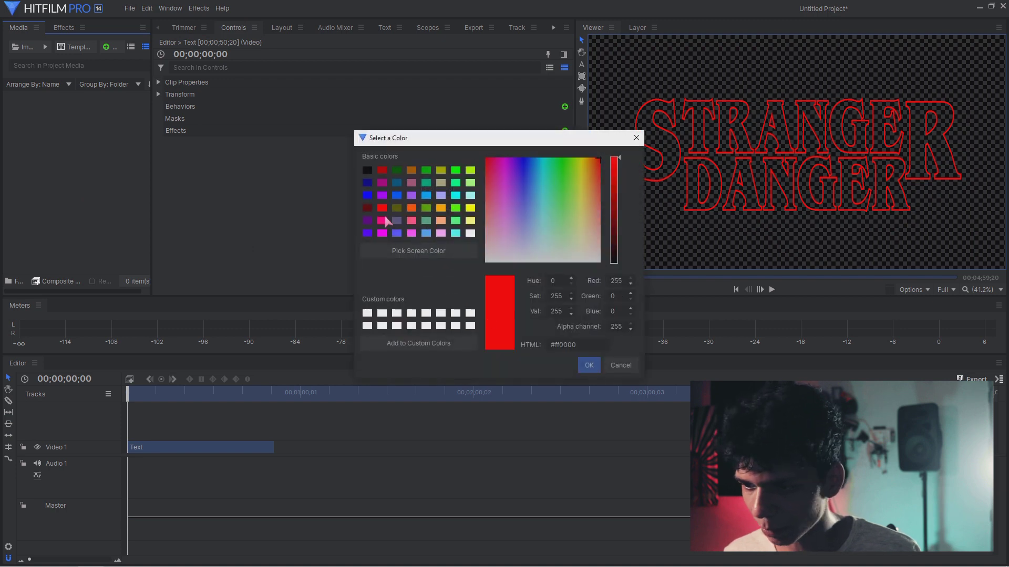
pyautogui.click(589, 366)
pyautogui.press('Return')
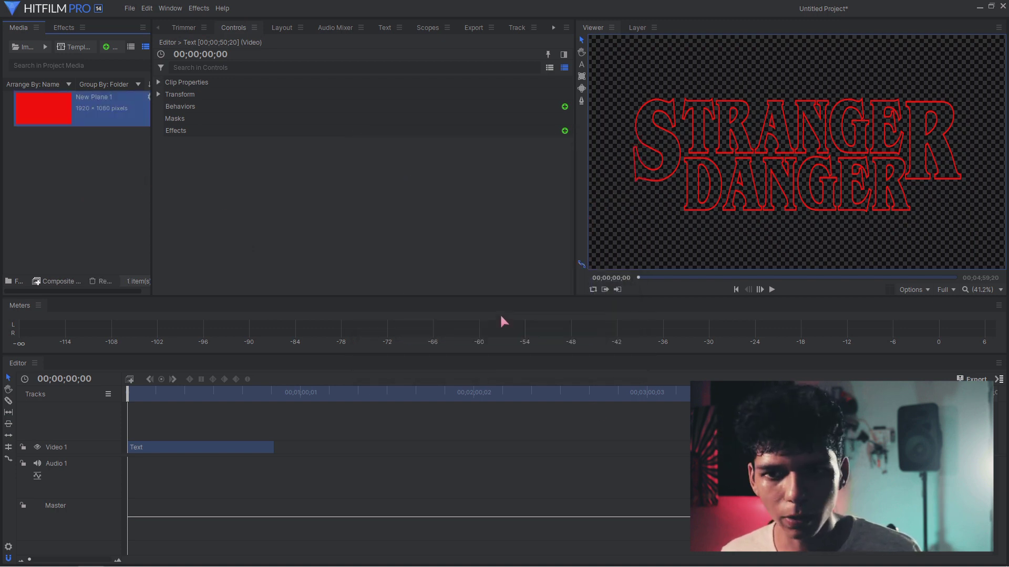
pyautogui.moveTo(130, 315); pyautogui.dragTo(260, 434)
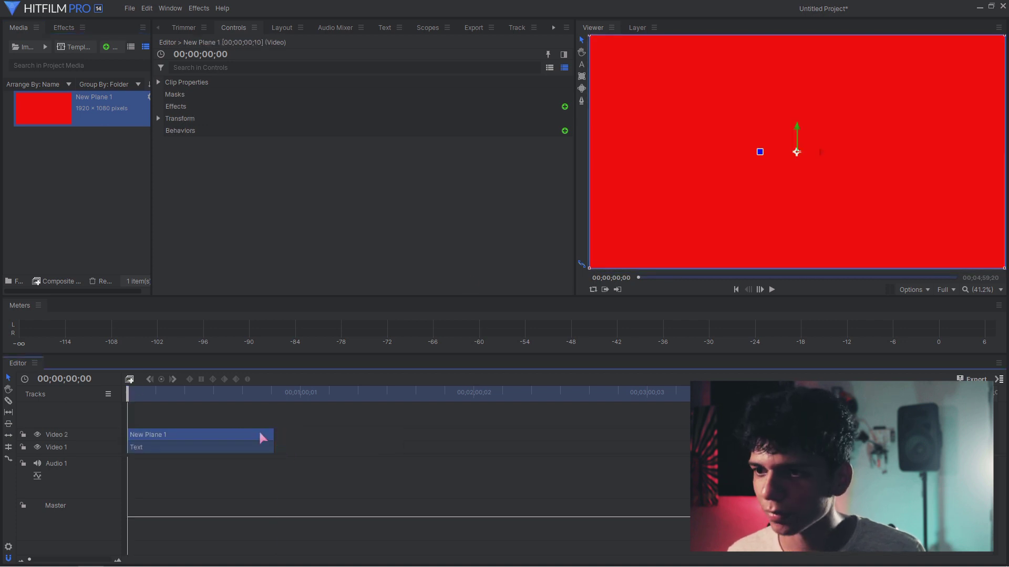
# - Add a rectangle mask to the plane, unlink its scale and squash it to a 4% tall bar
pyautogui.doubleClick(581, 76)
pyautogui.click(169, 106)
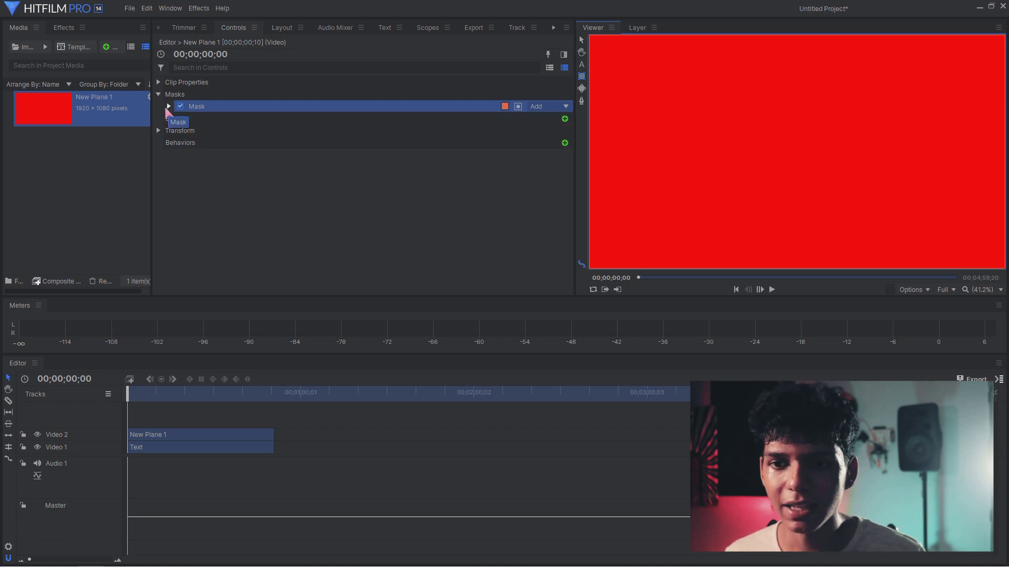
pyautogui.click(179, 131)
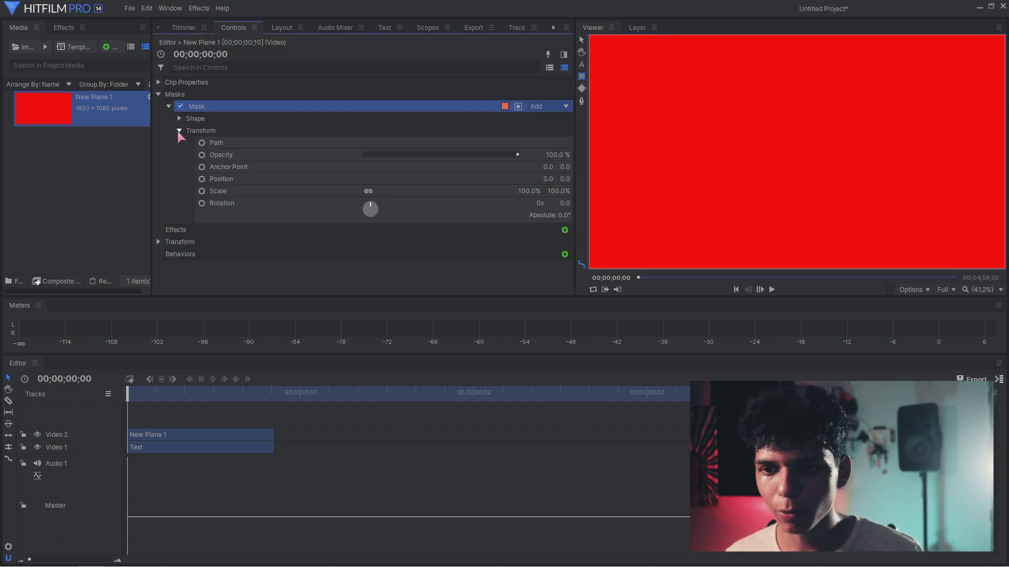
pyautogui.click(368, 191)
pyautogui.click(564, 191)
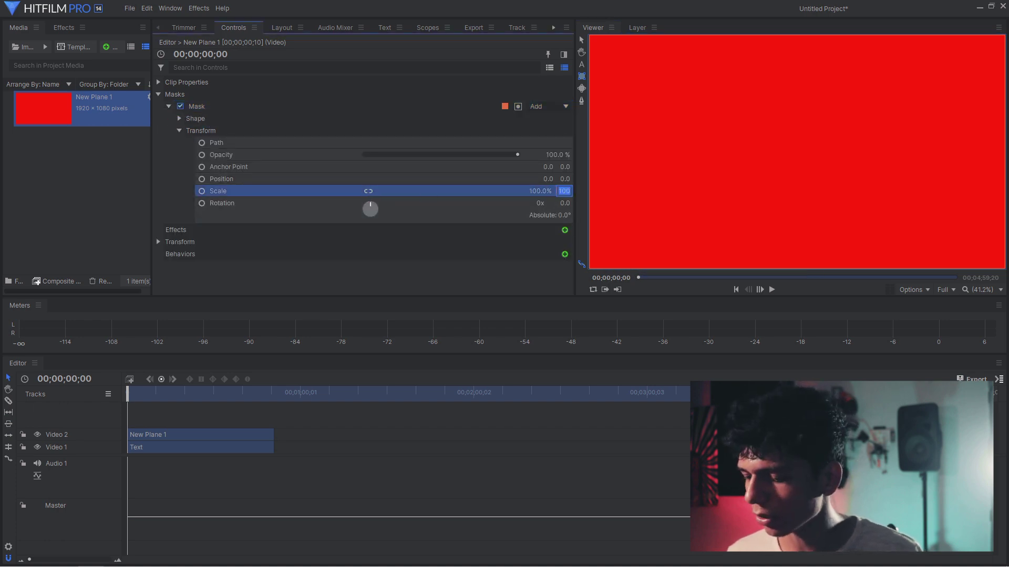
pyautogui.write('10')
pyautogui.press('Return')
pyautogui.click(565, 190)
pyautogui.write('5')
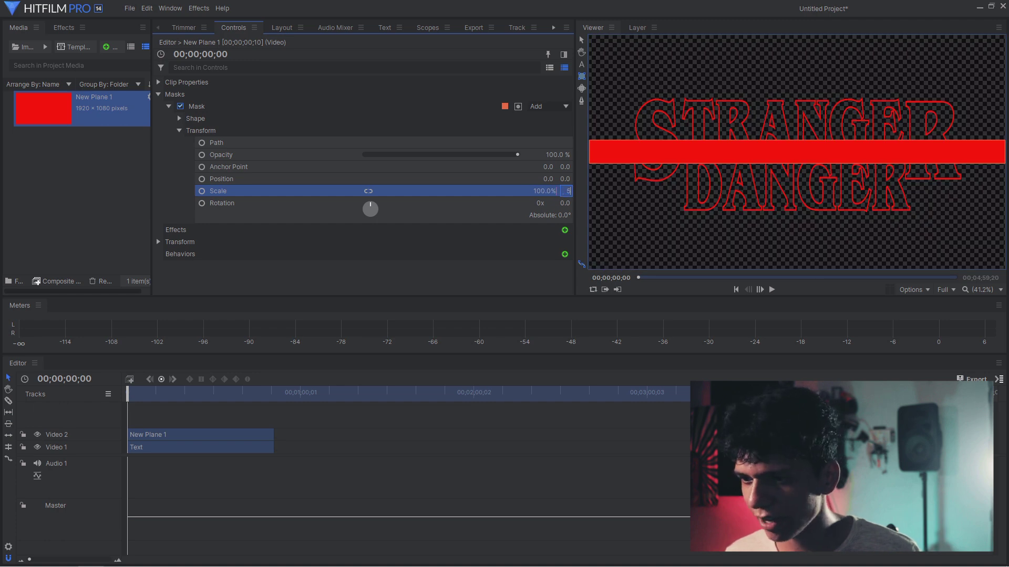
pyautogui.press('Return')
pyautogui.click(567, 191)
pyautogui.press('Return')
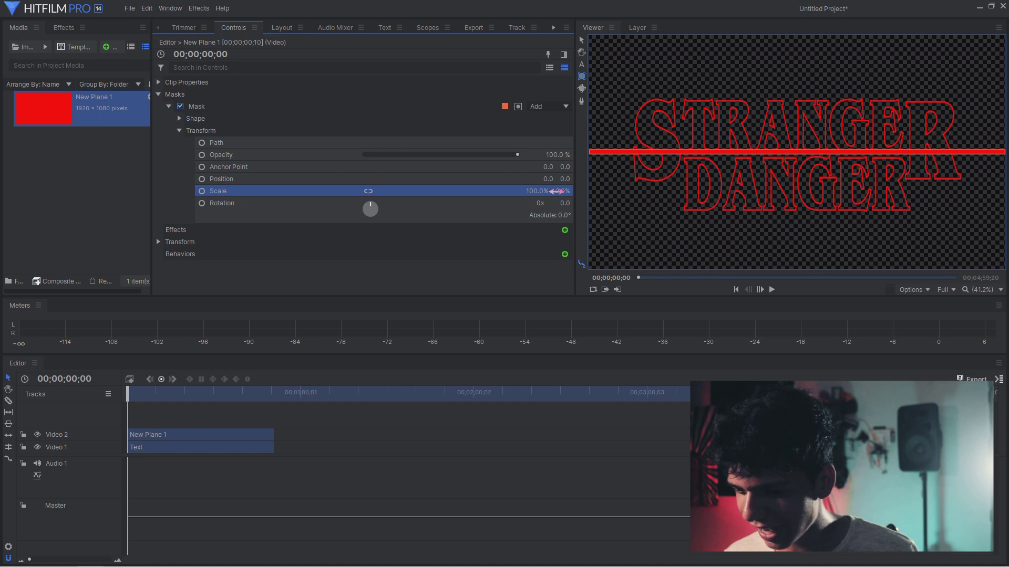
pyautogui.moveTo(556, 191); pyautogui.dragTo(595, 179)
# - Duplicate the bar's mask and set the copy to Subtract
pyautogui.click(219, 105)
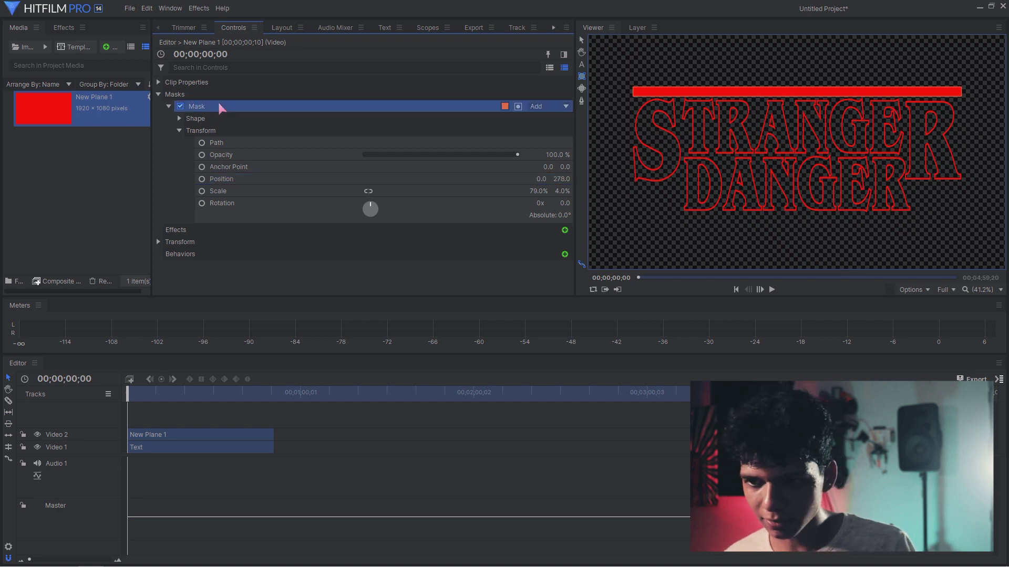
pyautogui.hotkey('ctrl', 'd')
pyautogui.click(546, 231)
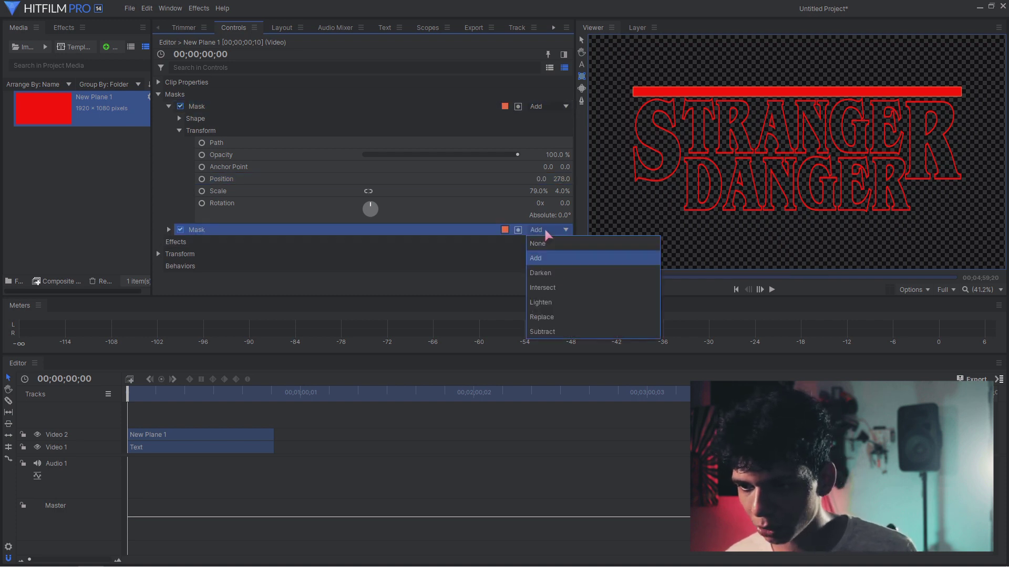
pyautogui.click(546, 333)
# - Expand the first mask by 5 px and set its vertical position to 287
pyautogui.click(178, 118)
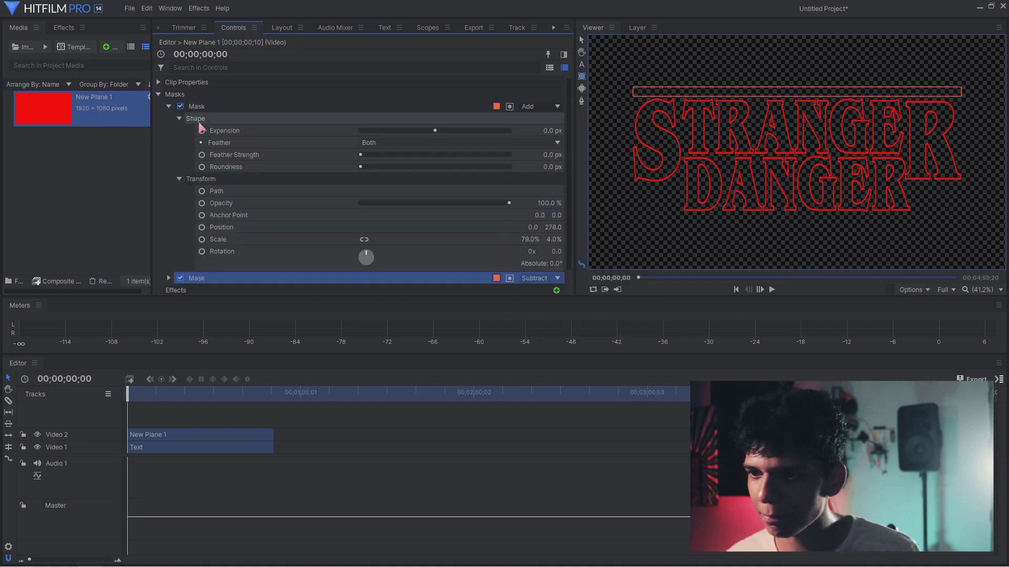
pyautogui.click(543, 134)
pyautogui.write('5')
pyautogui.press('Return')
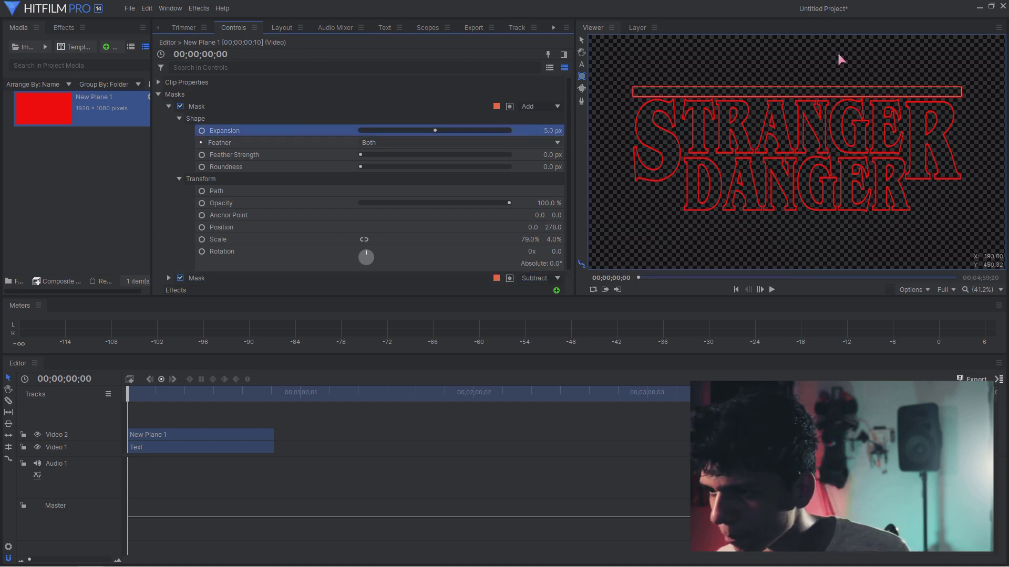
pyautogui.scroll(2, 748, 108)
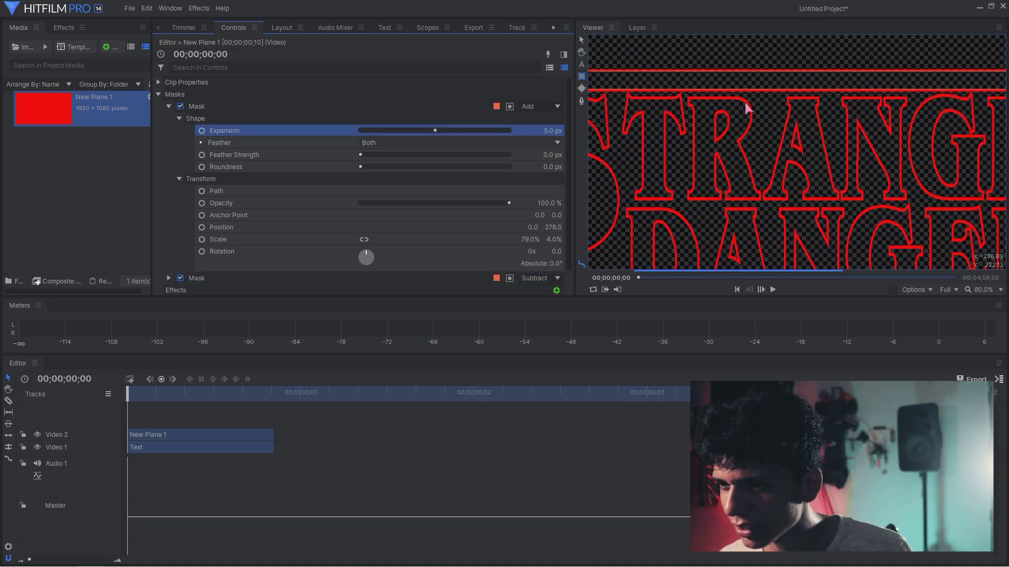
pyautogui.click(553, 227)
pyautogui.write('287')
pyautogui.press('Return')
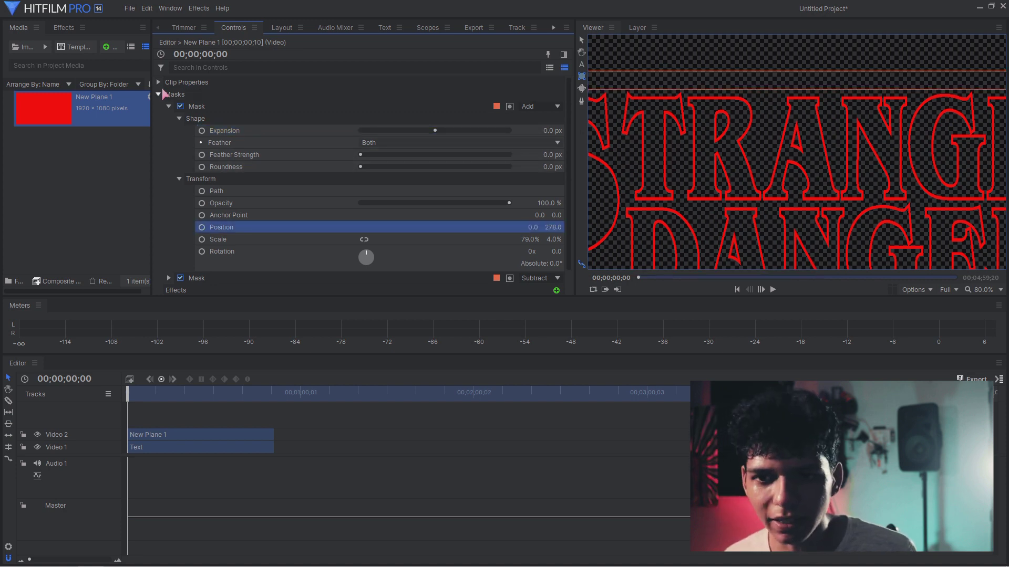
# - Give the second mask a -5 px expansion, leaving a hollow outline
pyautogui.click(168, 106)
pyautogui.click(169, 119)
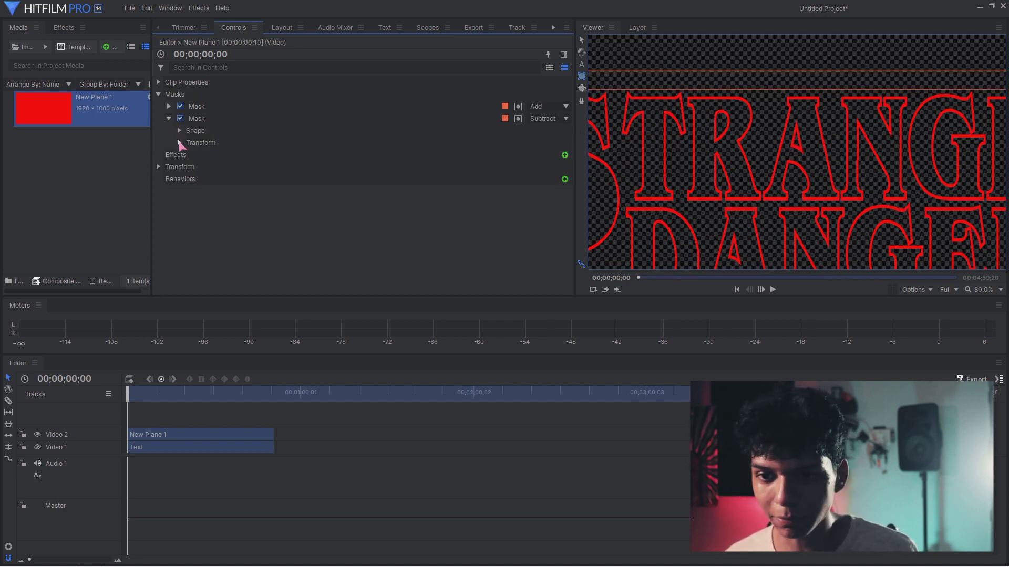
pyautogui.click(179, 143)
pyautogui.click(179, 130)
pyautogui.click(539, 143)
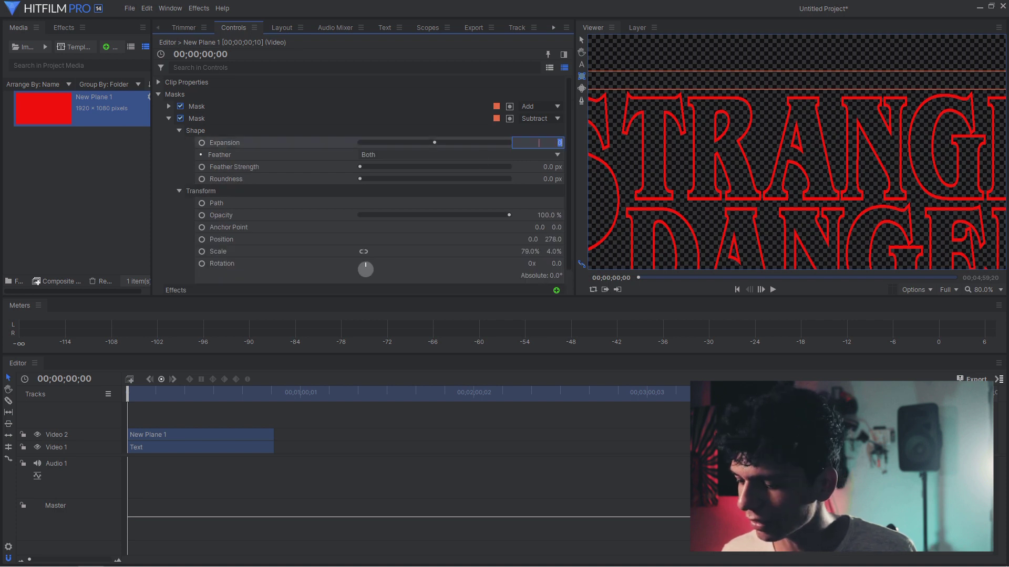
pyautogui.press('Return')
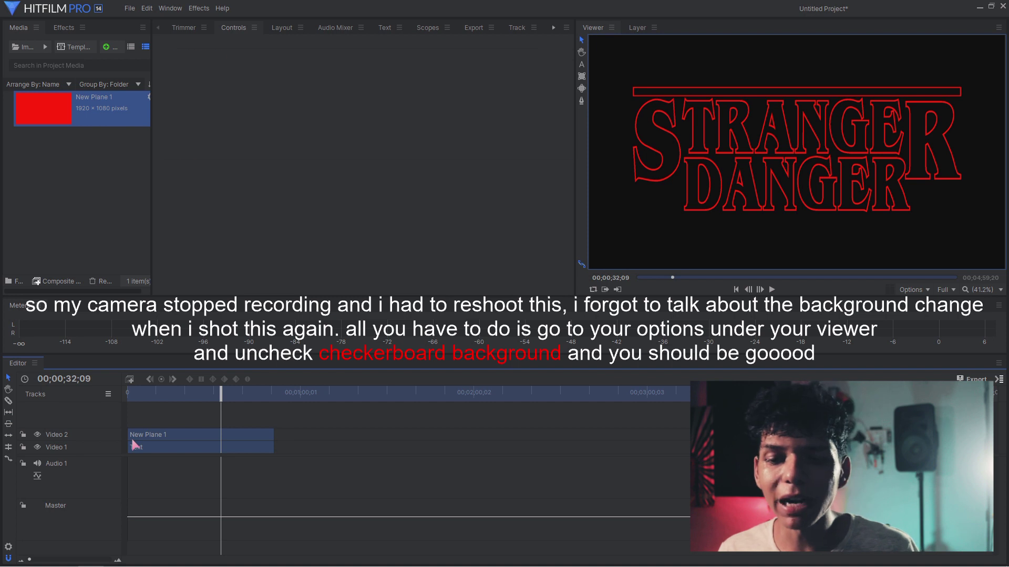
# - Duplicate the bar plane onto a new track and move the copy down toward DANGER
pyautogui.click(133, 439)
pyautogui.moveTo(159, 440)
pyautogui.mouseDown()
pyautogui.moveTo(137, 420)
pyautogui.moveTo(152, 422)
pyautogui.mouseUp()
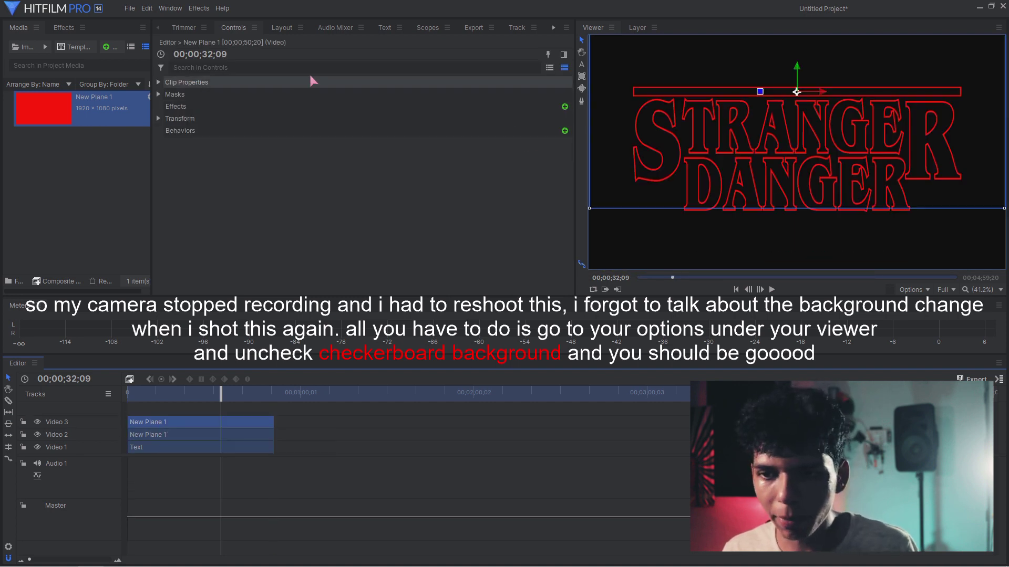
pyautogui.click(213, 119)
pyautogui.moveTo(799, 69); pyautogui.dragTo(797, 180)
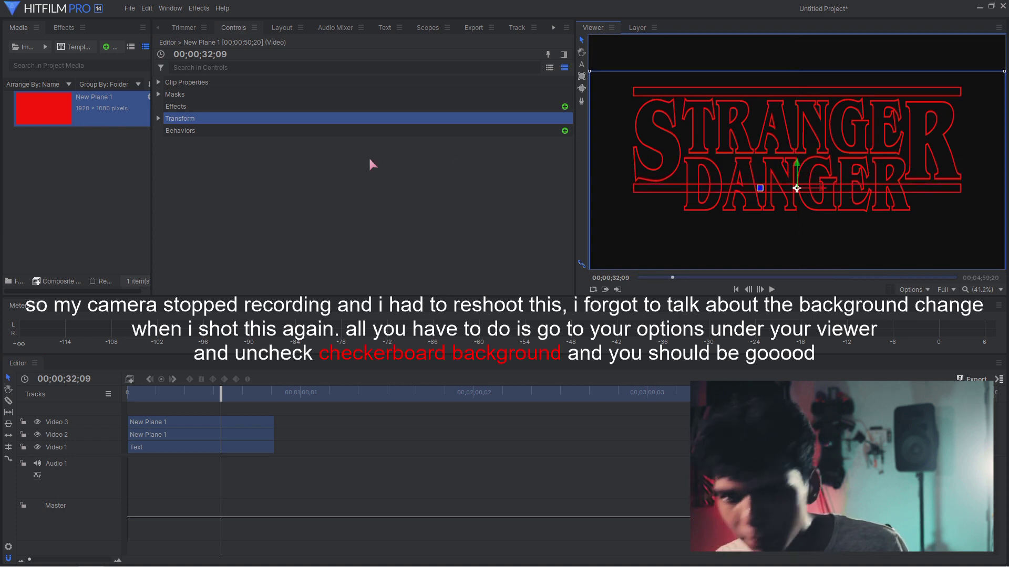
# - Duplicate the copy's outer mask, move it to the bottom of the stack and set it to Subtract
pyautogui.click(185, 98)
pyautogui.click(242, 105)
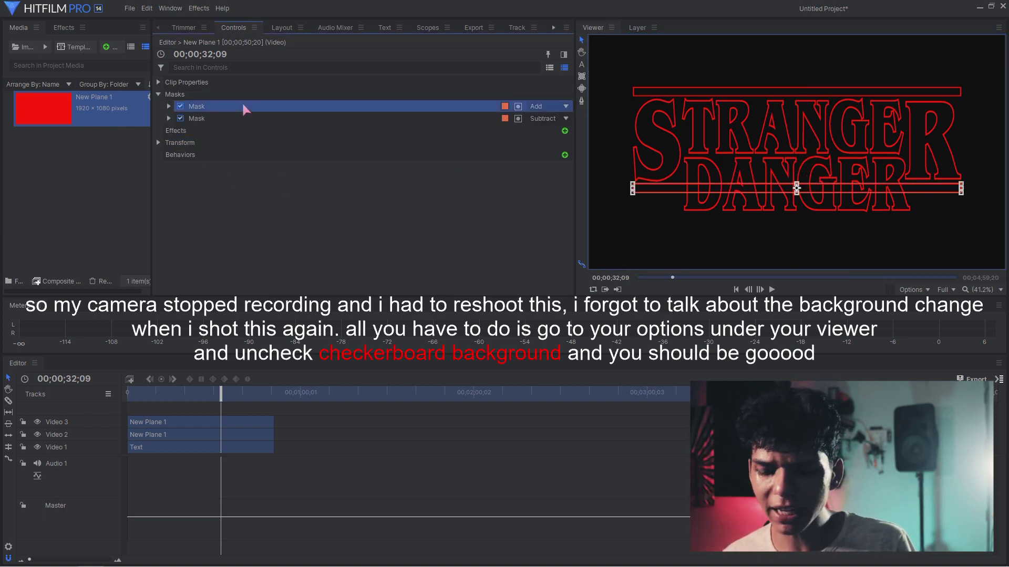
pyautogui.hotkey('ctrl', 'd')
pyautogui.moveTo(244, 125); pyautogui.dragTo(243, 140)
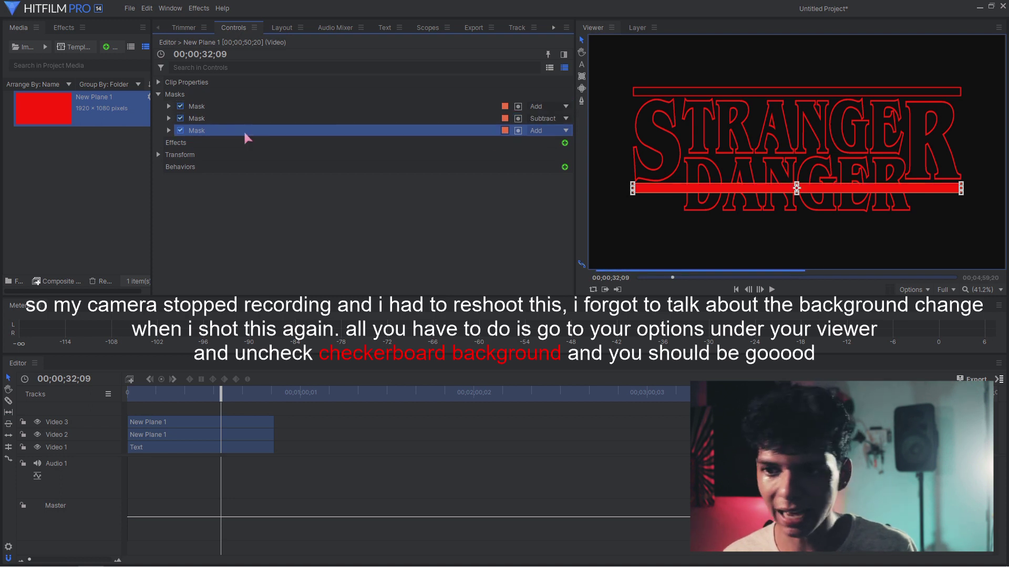
pyautogui.click(547, 130)
pyautogui.click(544, 233)
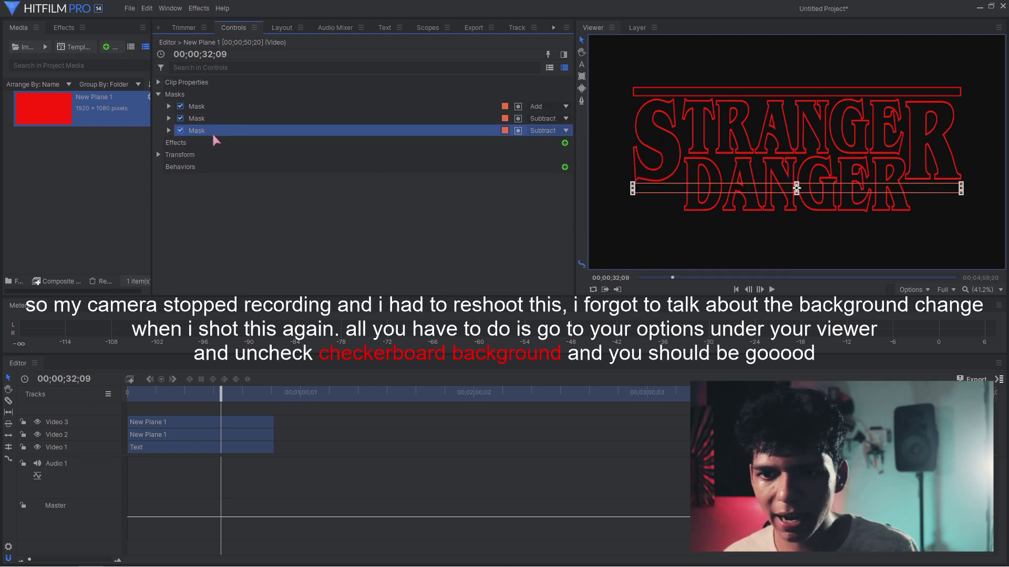
# - Narrow the new mask's horizontal scale to 60% so DANGER sits between the bar ends
pyautogui.click(169, 130)
pyautogui.click(179, 154)
pyautogui.click(541, 216)
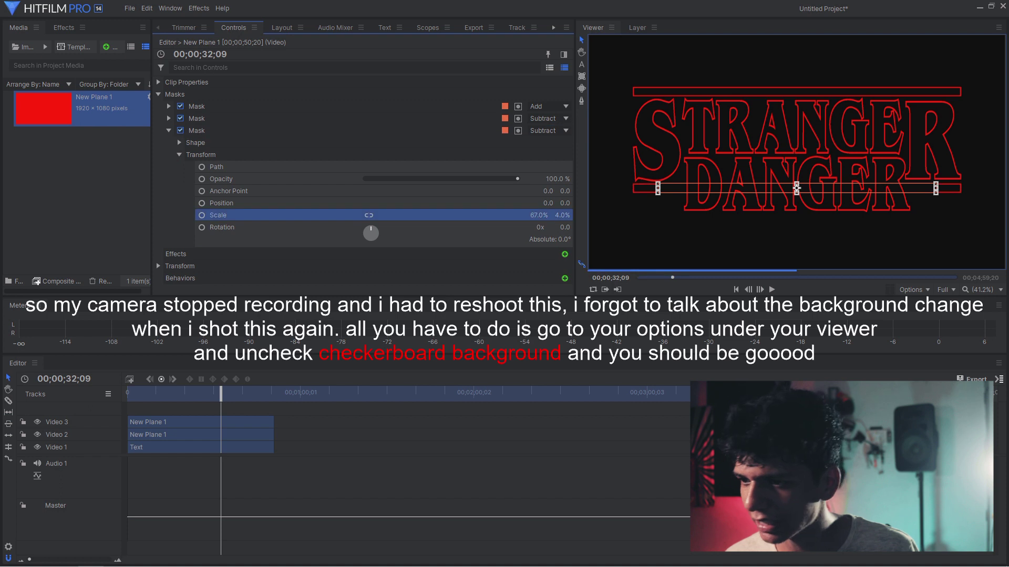
pyautogui.write('60')
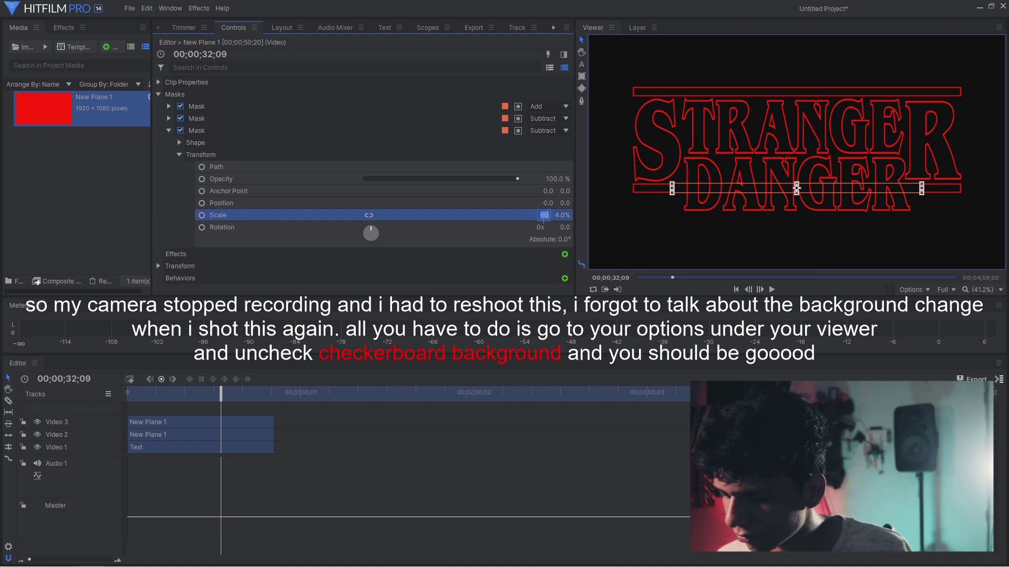
pyautogui.press('Return')
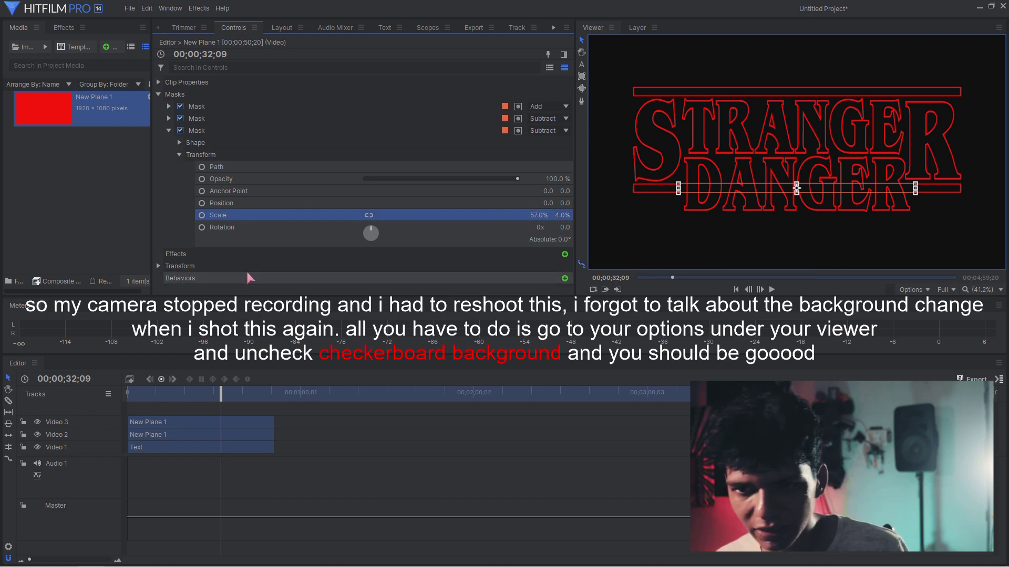
pyautogui.click(168, 130)
pyautogui.click(377, 260)
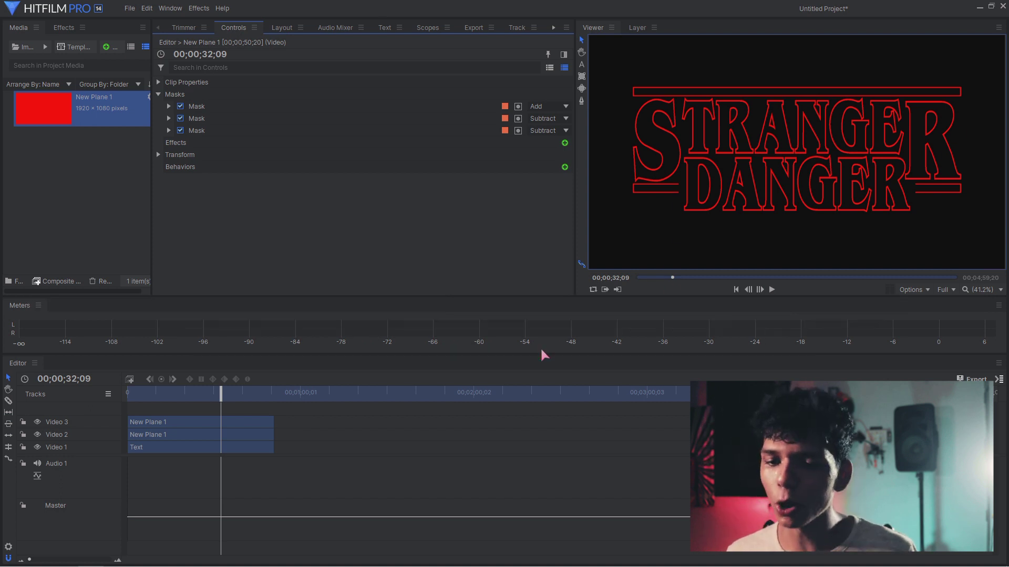
# - Move a plane copy later in the timeline and add Inner Glow and Outer Glow effects
pyautogui.moveTo(180, 434); pyautogui.dragTo(466, 440)
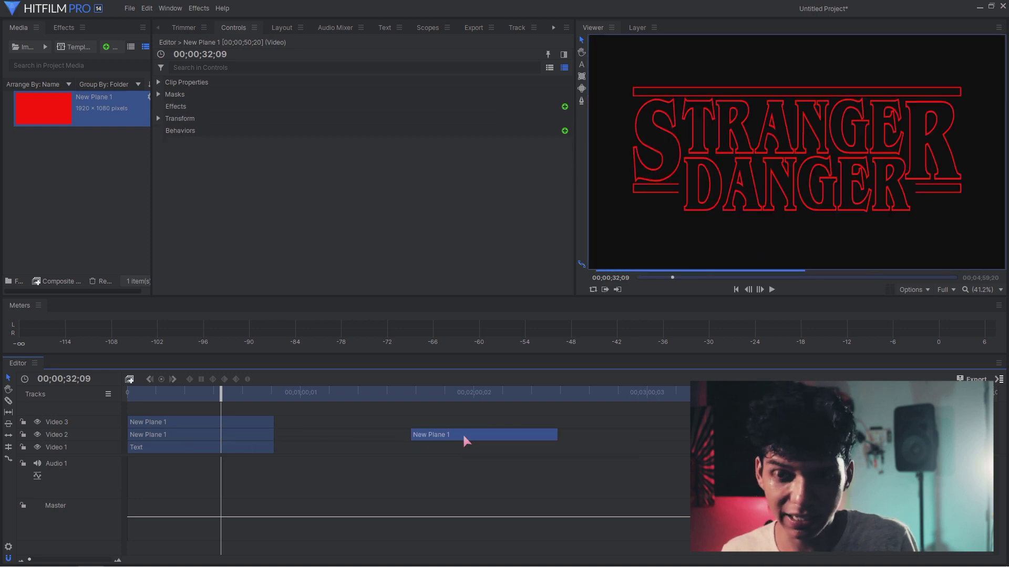
pyautogui.click(478, 397)
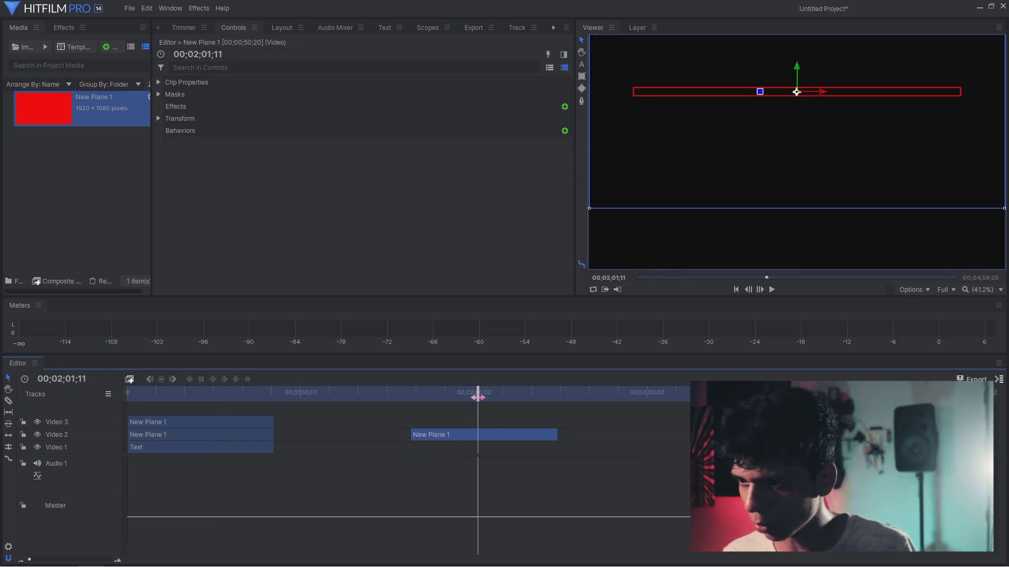
pyautogui.click(565, 107)
pyautogui.write('inne')
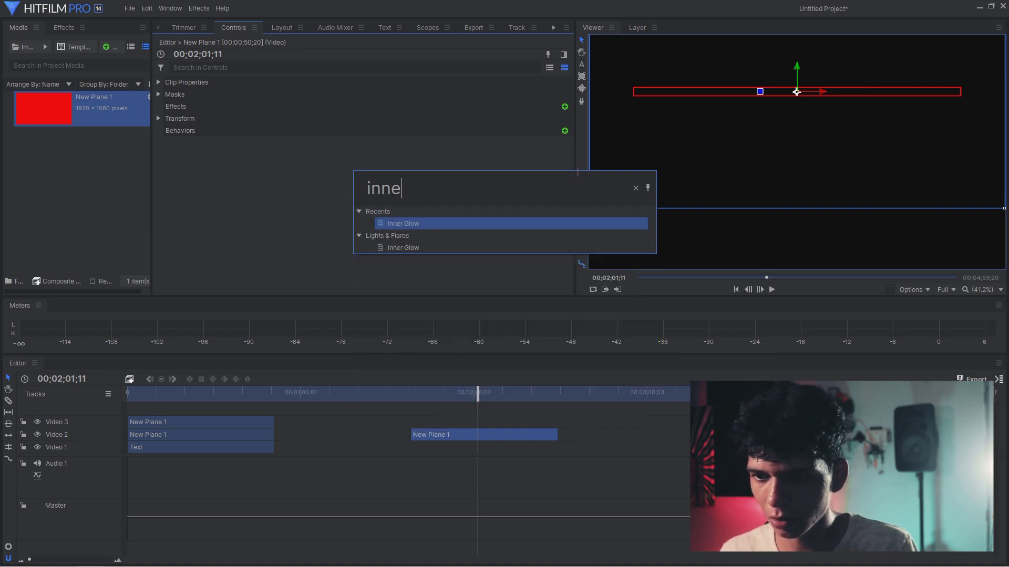
pyautogui.press('Return')
pyautogui.click(565, 107)
pyautogui.write('ou')
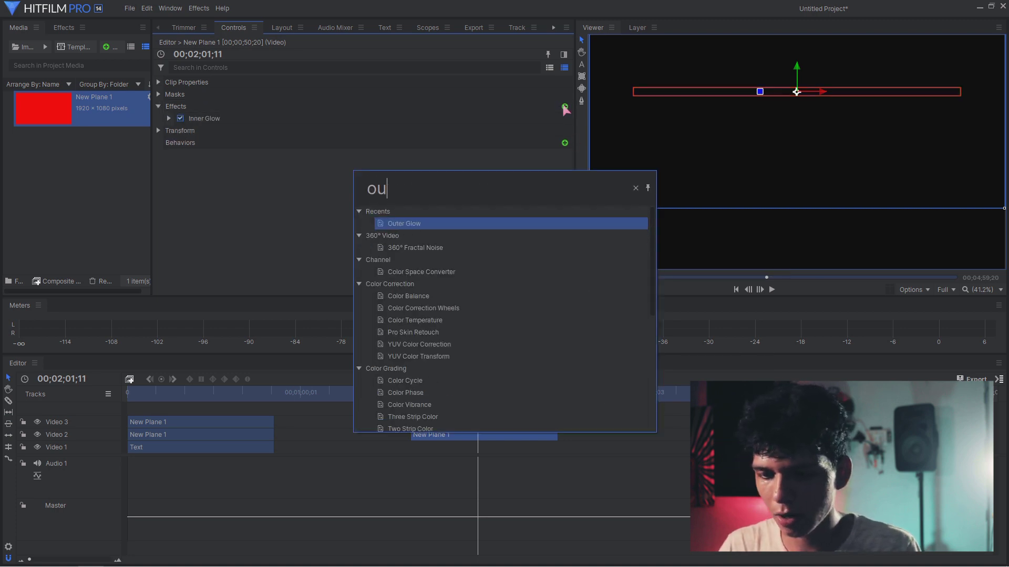
pyautogui.press('Return')
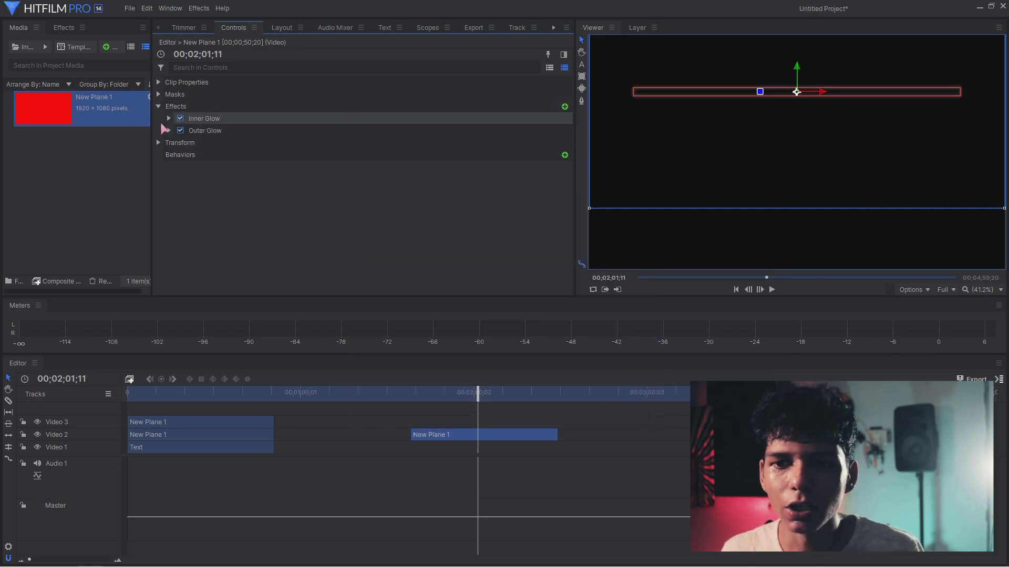
# - Set the Inner Glow to black at 1.00 opacity with larger size and spread
pyautogui.click(169, 119)
pyautogui.click(554, 131)
pyautogui.click(635, 151)
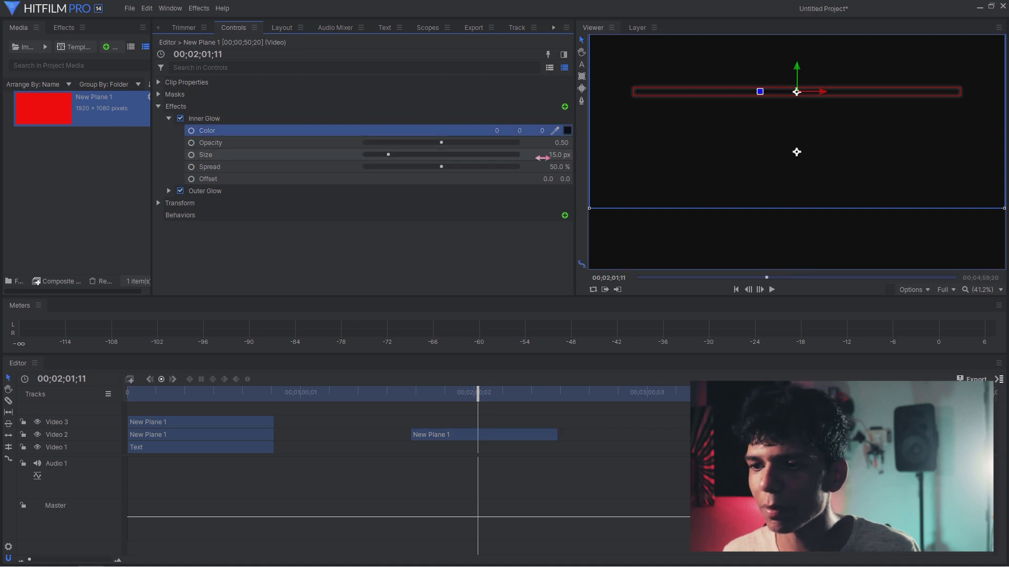
pyautogui.moveTo(439, 150); pyautogui.dragTo(520, 150)
pyautogui.moveTo(419, 157); pyautogui.dragTo(525, 168)
pyautogui.click(168, 118)
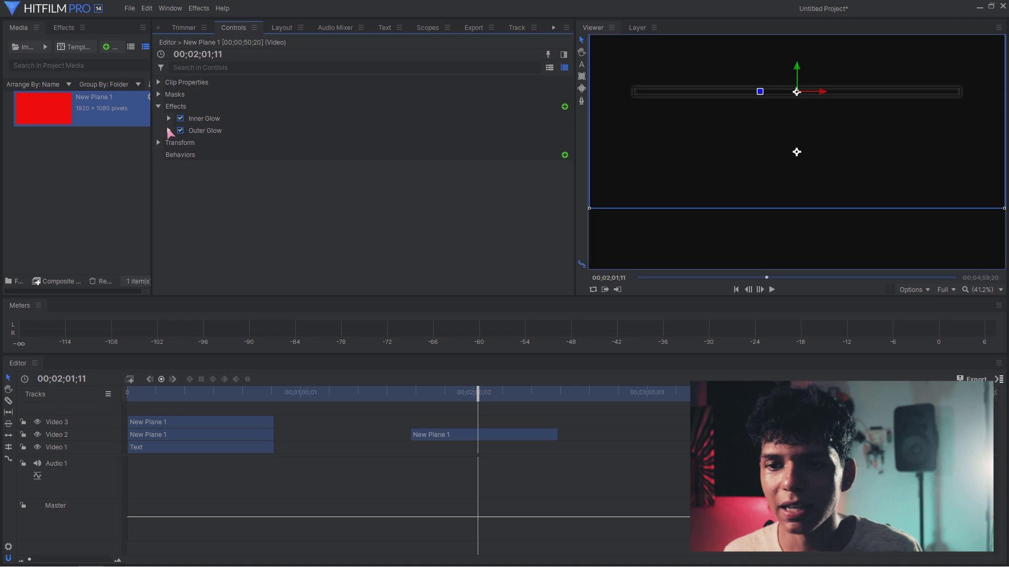
# - Set the Outer Glow to red at full opacity with 100% spread
pyautogui.click(169, 131)
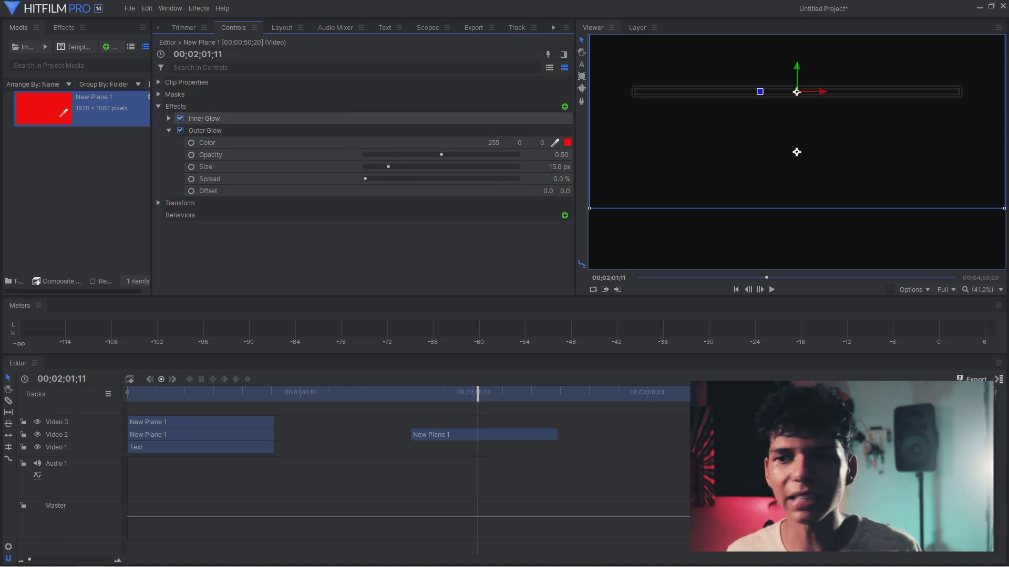
pyautogui.click(43, 108)
pyautogui.moveTo(441, 154); pyautogui.dragTo(552, 168)
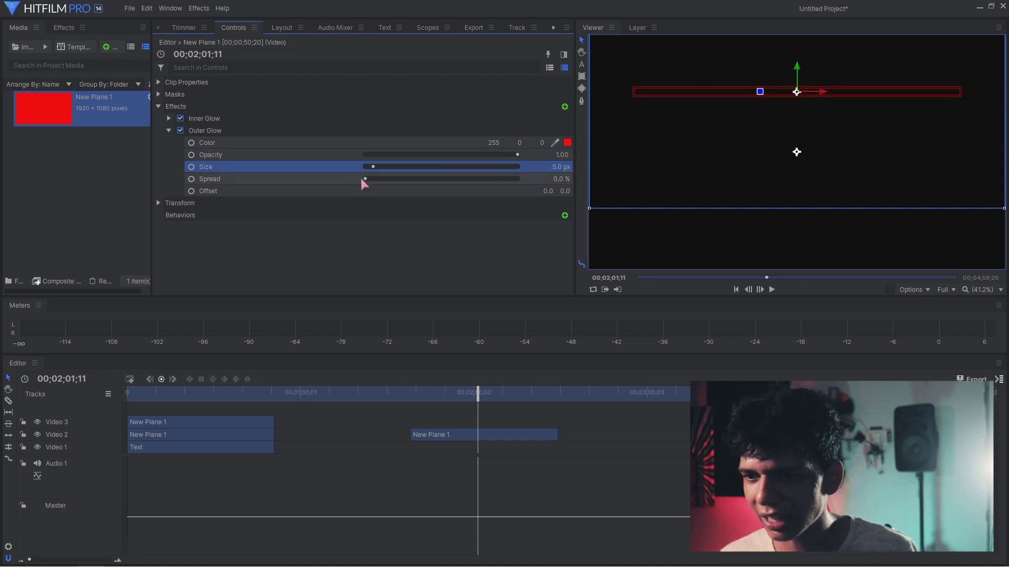
pyautogui.moveTo(364, 179); pyautogui.dragTo(733, 181)
# - Replace the Subtract mask with a fresh duplicate set to Subtract and 40% width
pyautogui.click(159, 95)
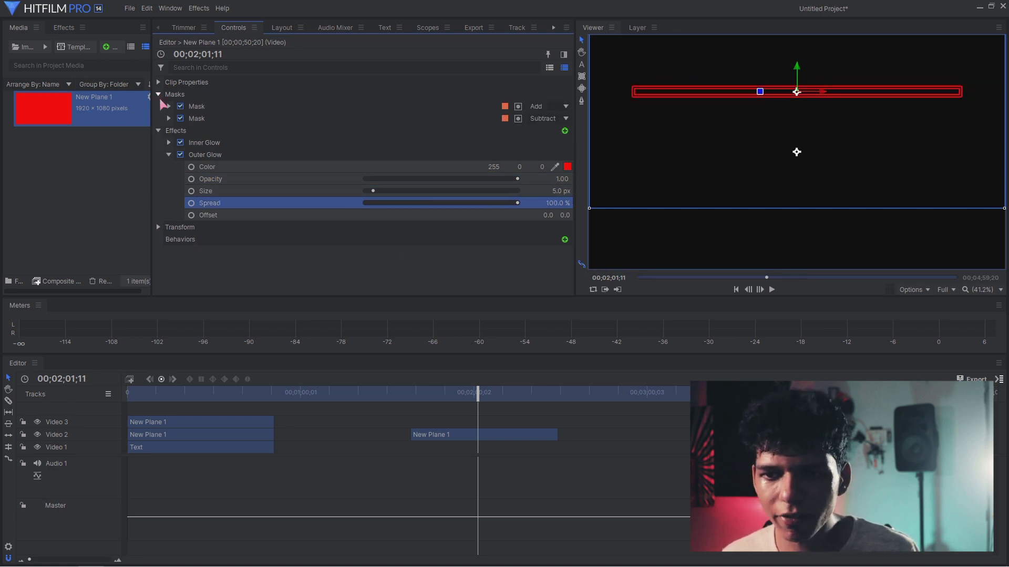
pyautogui.click(199, 119)
pyautogui.press('Delete')
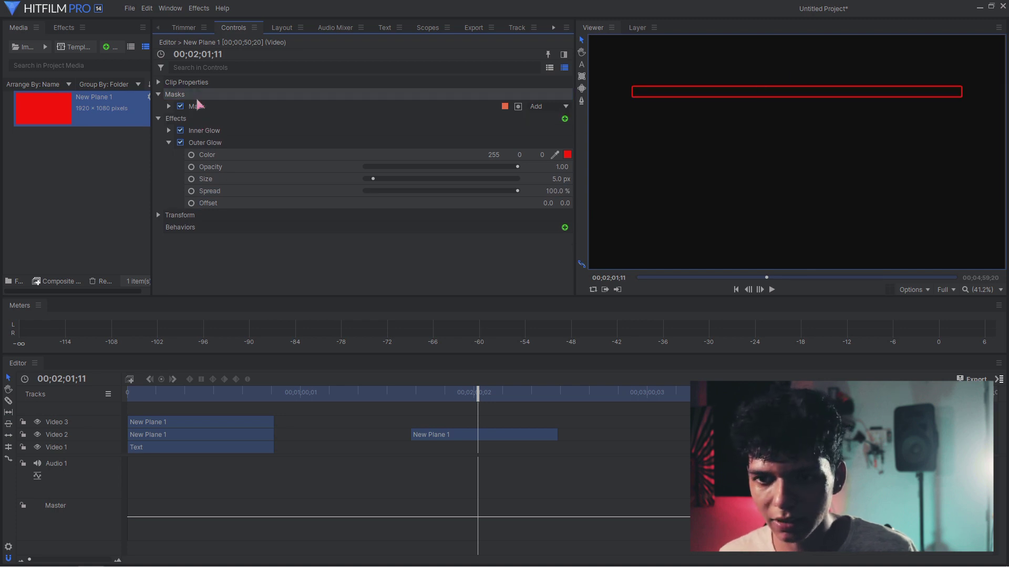
pyautogui.click(199, 106)
pyautogui.hotkey('ctrl', 'd')
pyautogui.click(191, 119)
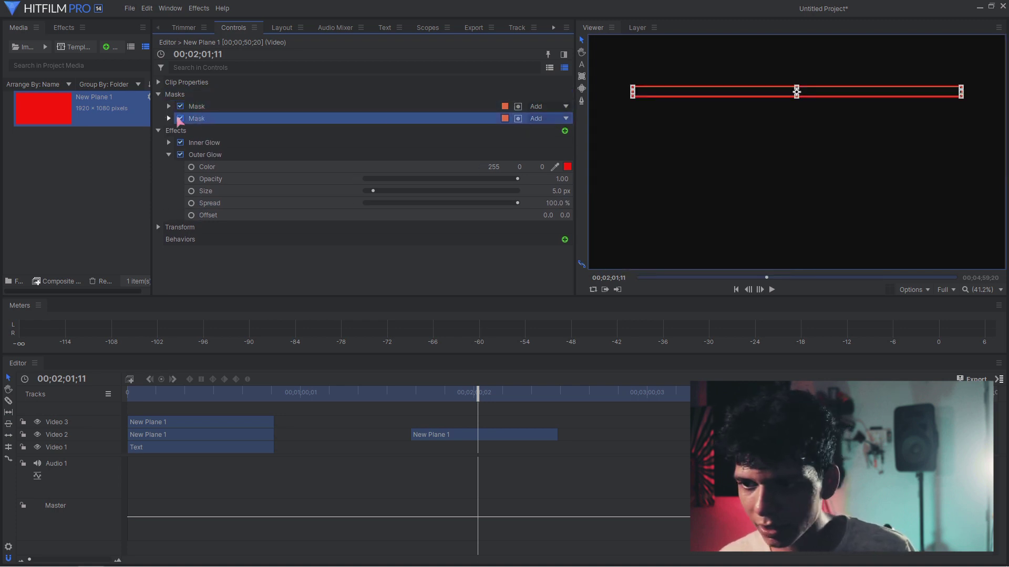
pyautogui.click(566, 119)
pyautogui.click(554, 221)
pyautogui.click(169, 119)
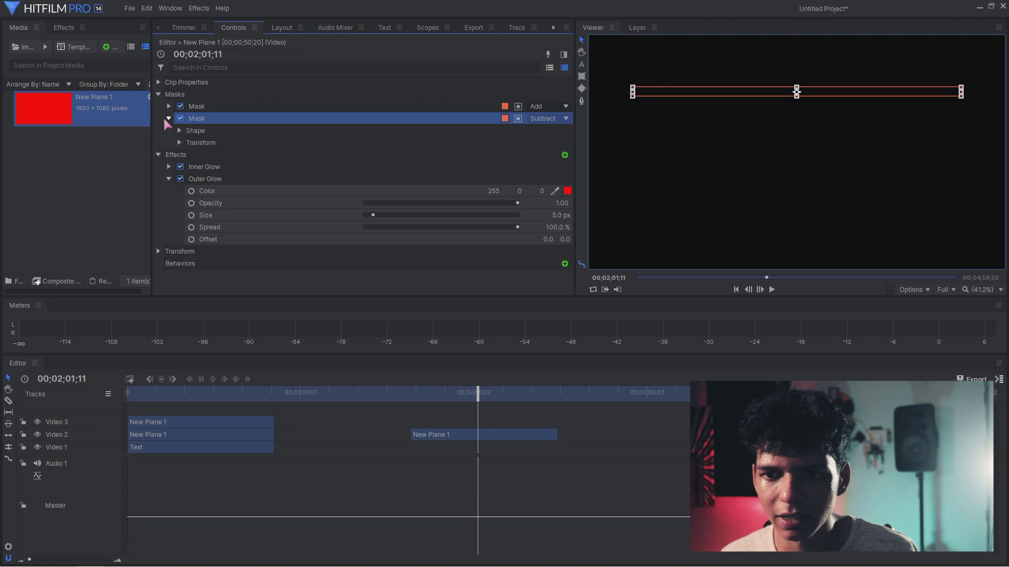
pyautogui.click(176, 144)
pyautogui.click(179, 143)
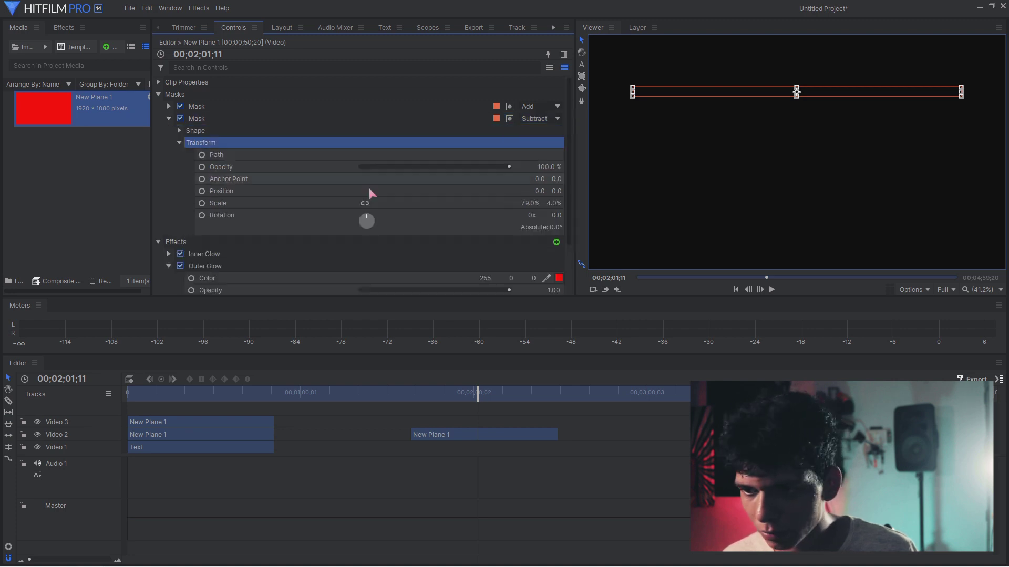
pyautogui.moveTo(528, 205); pyautogui.dragTo(515, 233)
# - Delete the later New Plane 1 clip from the timeline
pyautogui.click(246, 434)
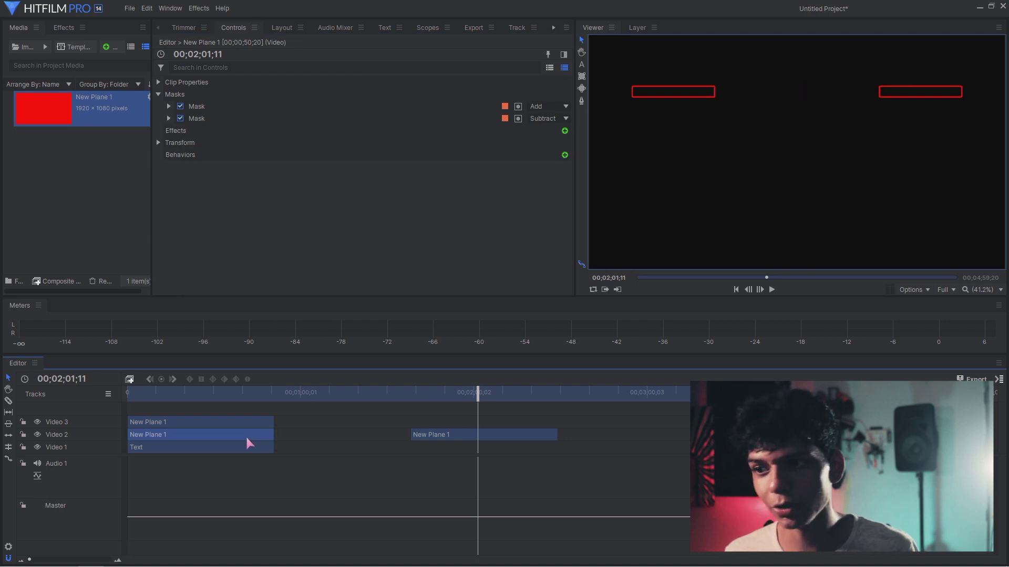
pyautogui.click(228, 393)
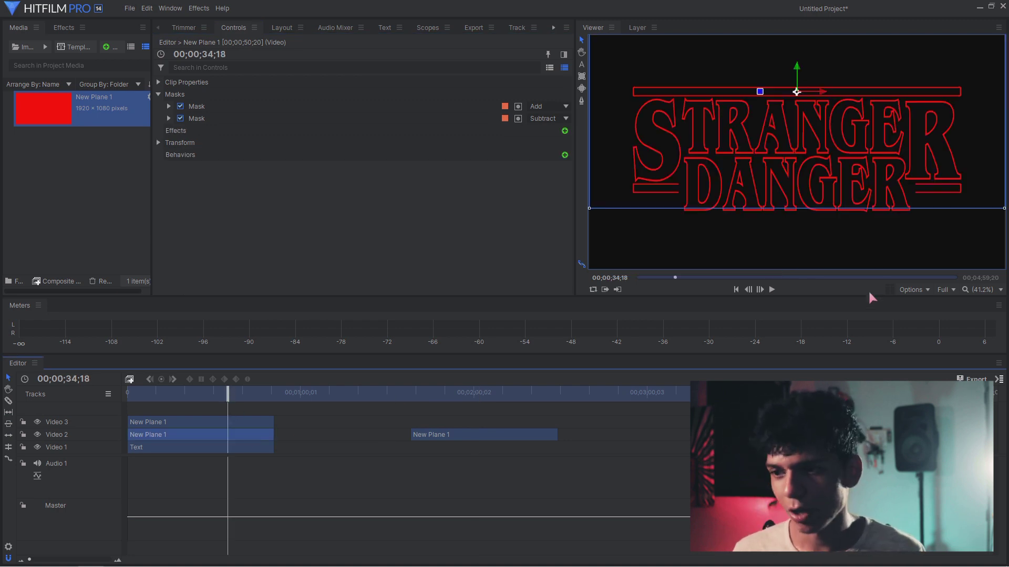
pyautogui.click(465, 393)
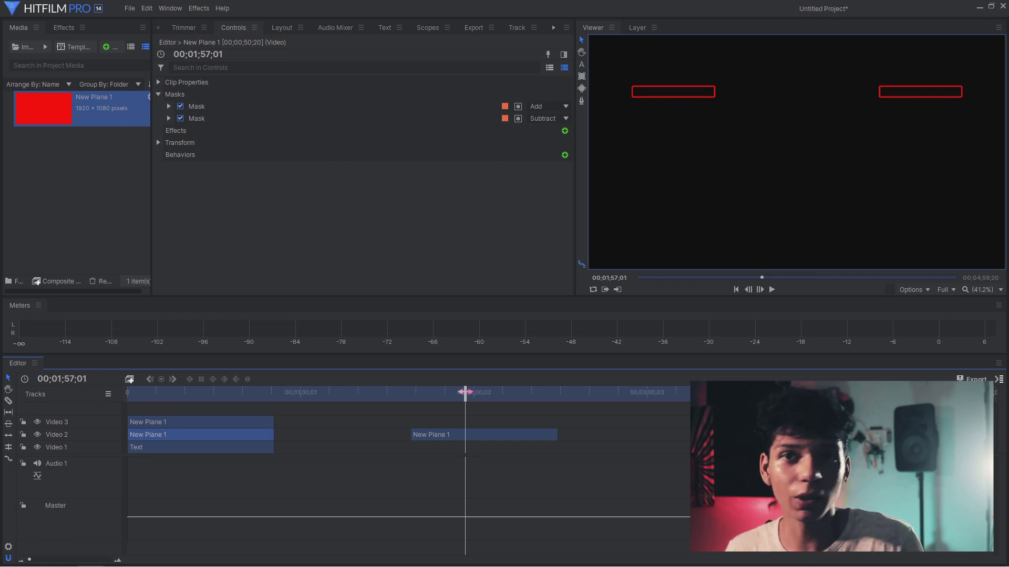
pyautogui.click(483, 435)
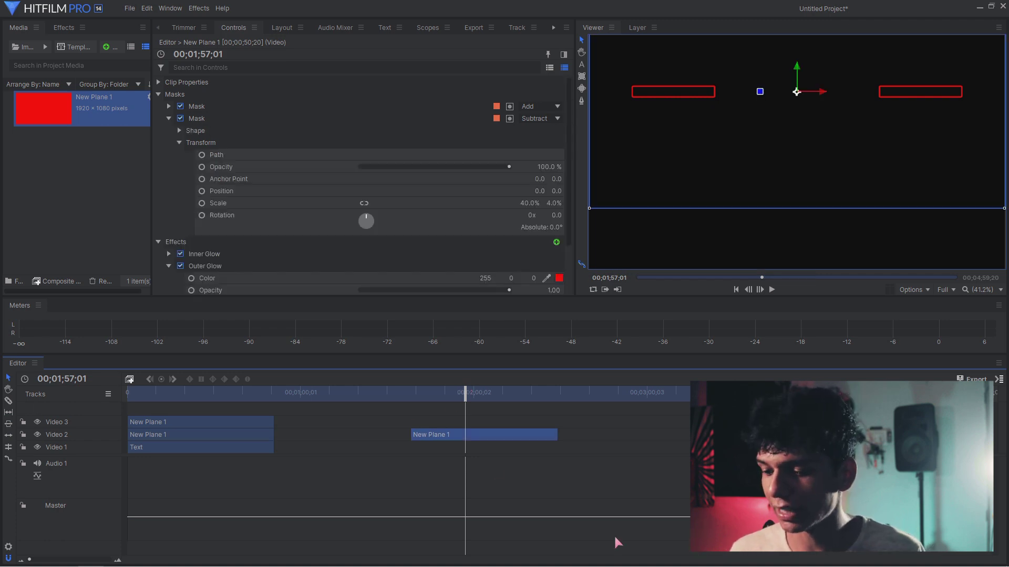
pyautogui.press('Delete')
pyautogui.click(216, 392)
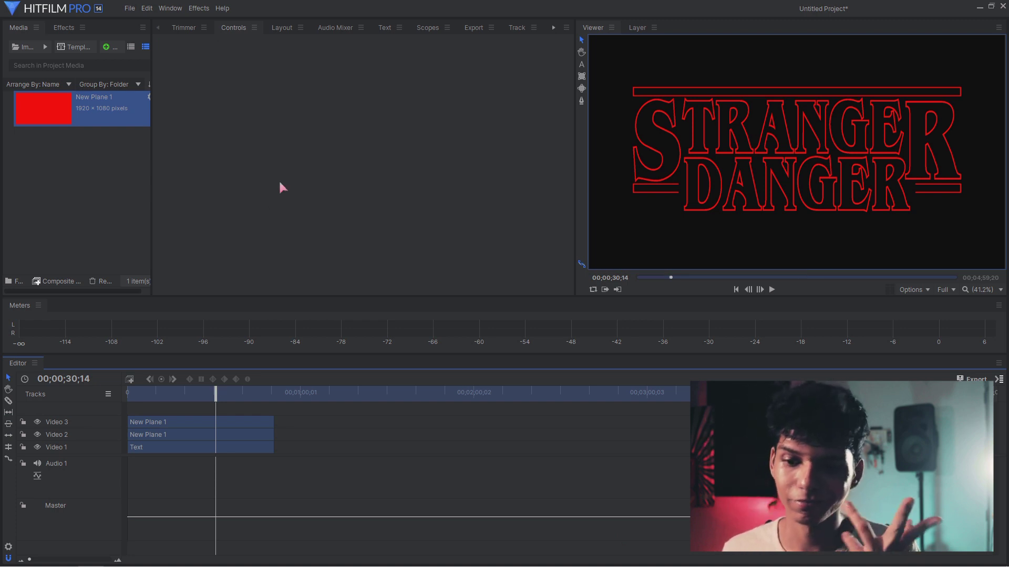
pyautogui.click(217, 447)
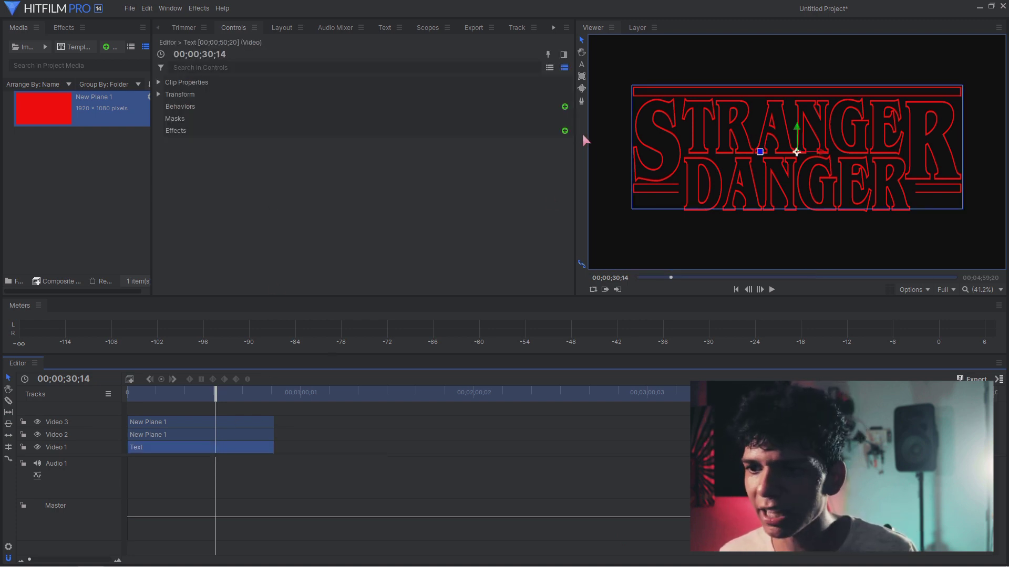
# - Search the effects list for 'glow' and add Outer Glow to the Text clip
pyautogui.click(565, 106)
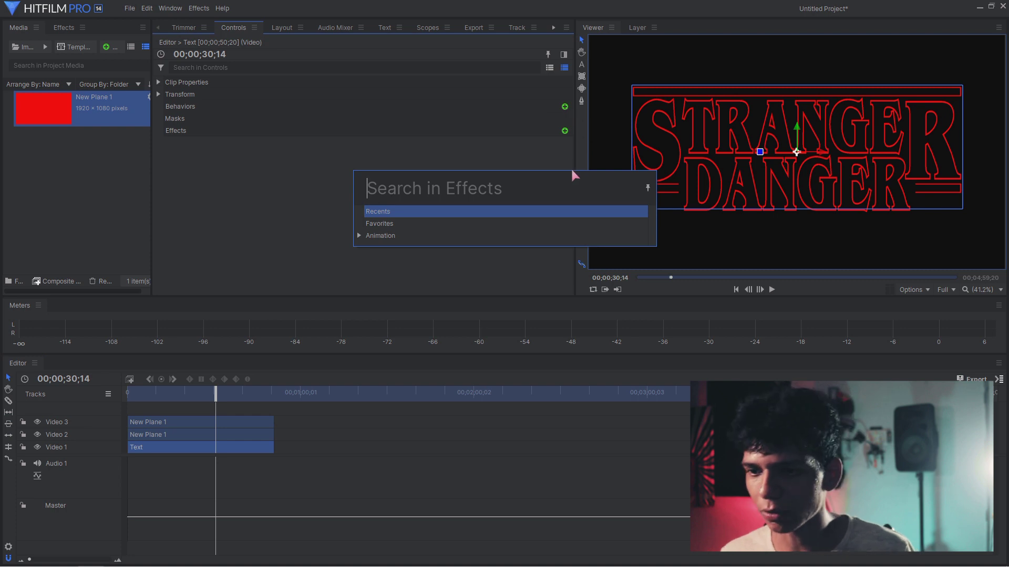
pyautogui.click(403, 139)
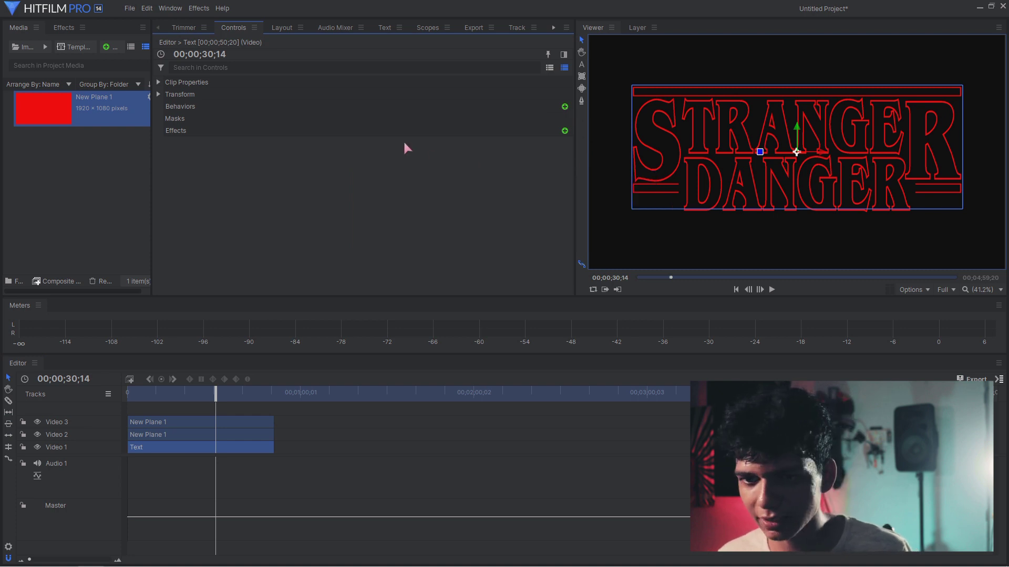
pyautogui.click(565, 130)
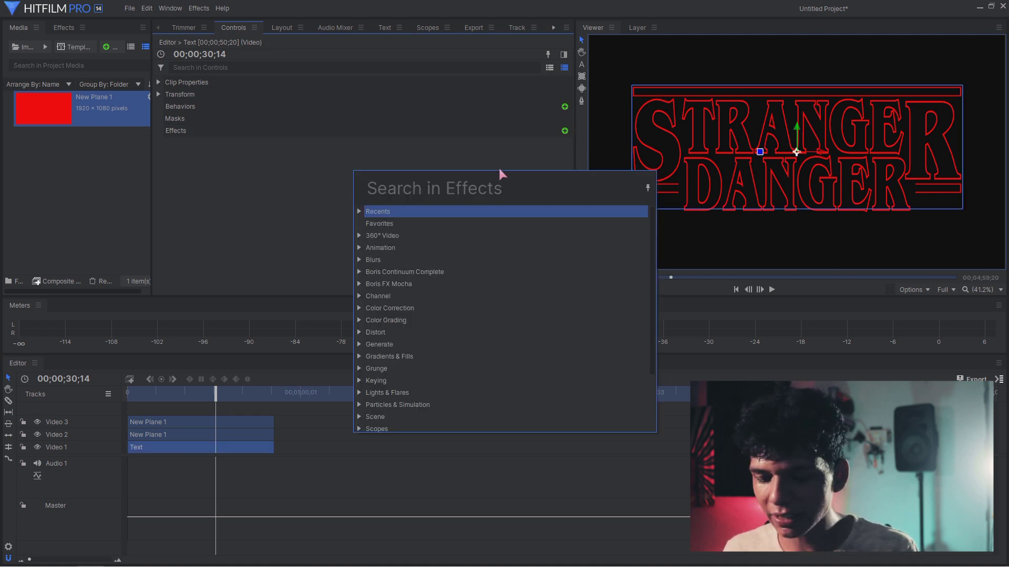
pyautogui.write('glow')
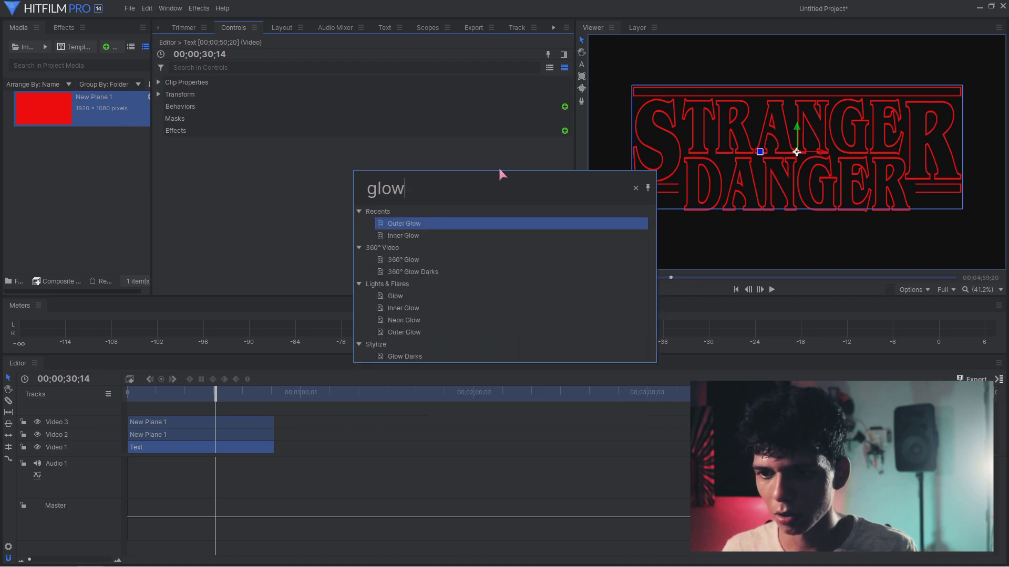
pyautogui.click(434, 225)
# - Add Neon Glow and Glow to the text from the effect search
pyautogui.click(565, 131)
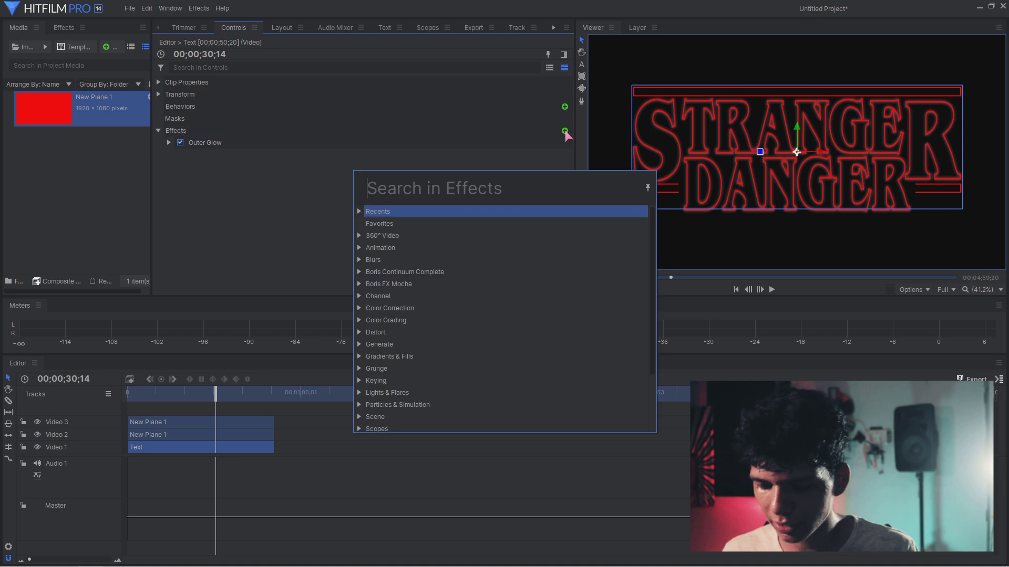
pyautogui.write('neo')
pyautogui.press('Return')
pyautogui.click(565, 131)
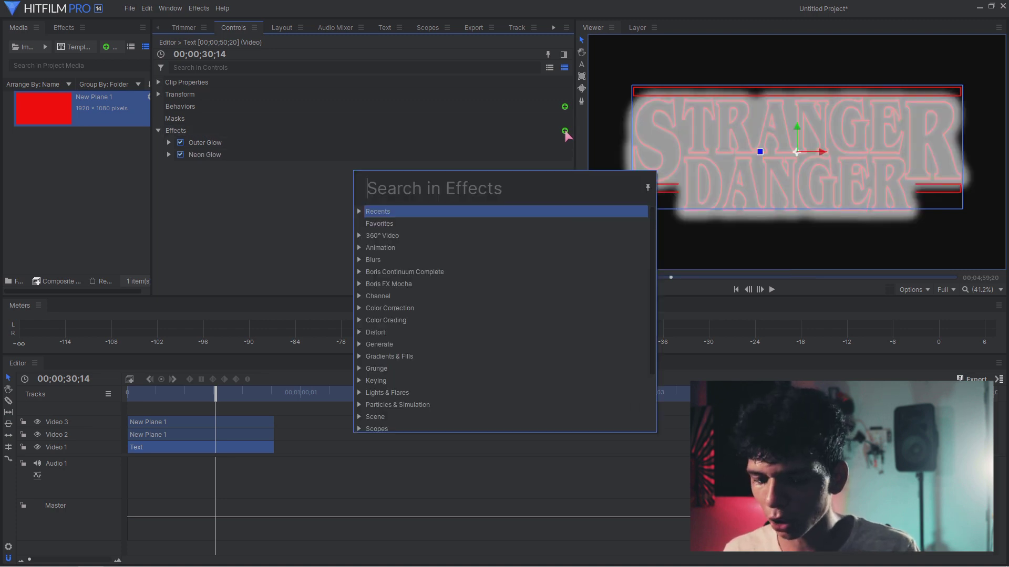
pyautogui.write('glo')
pyautogui.press('Down')
pyautogui.press('Down')
pyautogui.press('Down')
pyautogui.press('Down')
pyautogui.press('Down')
pyautogui.press('Down')
pyautogui.press('Down')
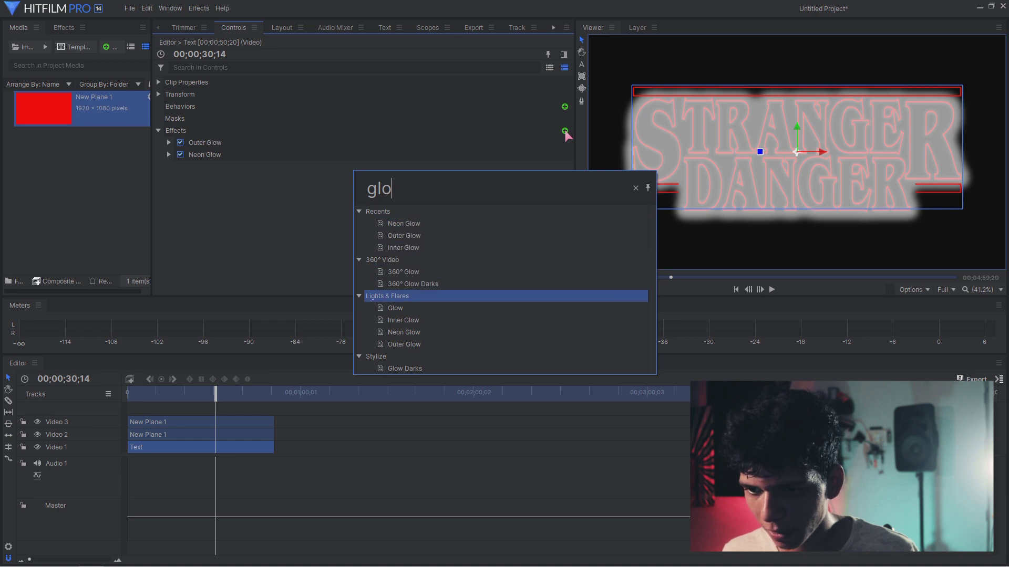
pyautogui.press('Return')
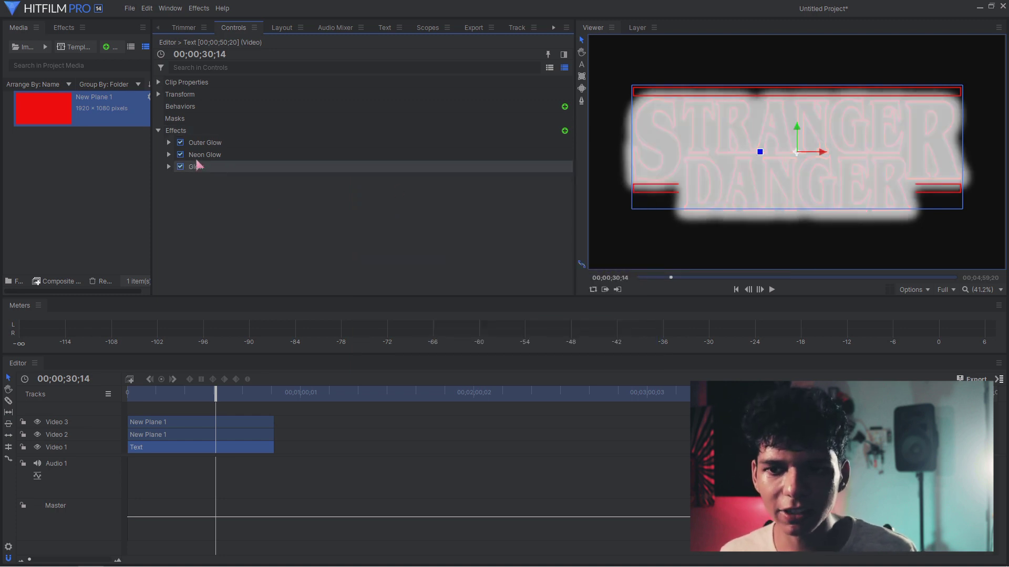
# - Make the Outer Glow red with higher opacity and 32 px width, disabling Neon Glow and Glow
pyautogui.click(169, 143)
pyautogui.click(555, 155)
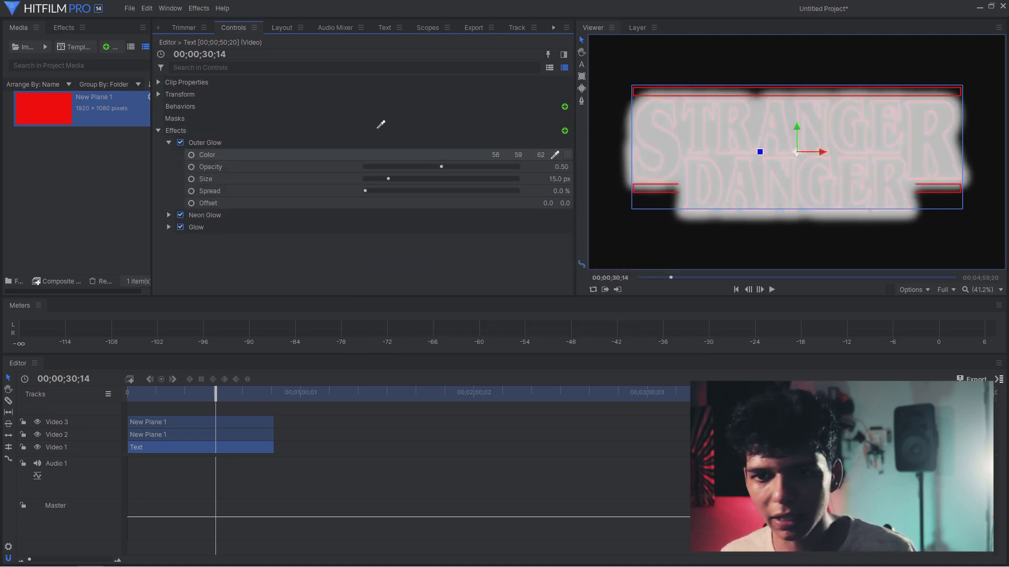
pyautogui.click(48, 113)
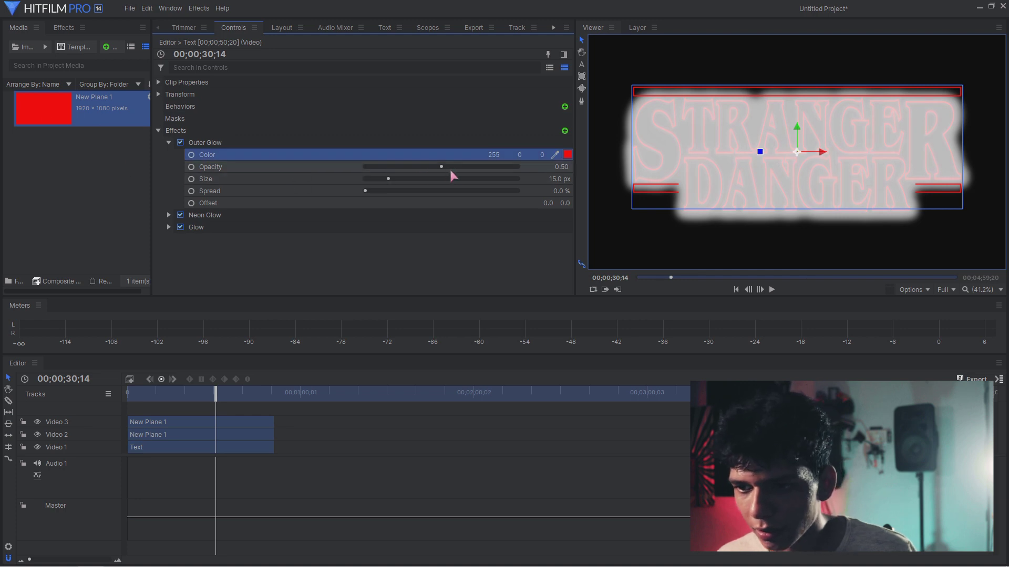
pyautogui.moveTo(450, 171); pyautogui.dragTo(502, 171)
pyautogui.click(180, 215)
pyautogui.click(180, 227)
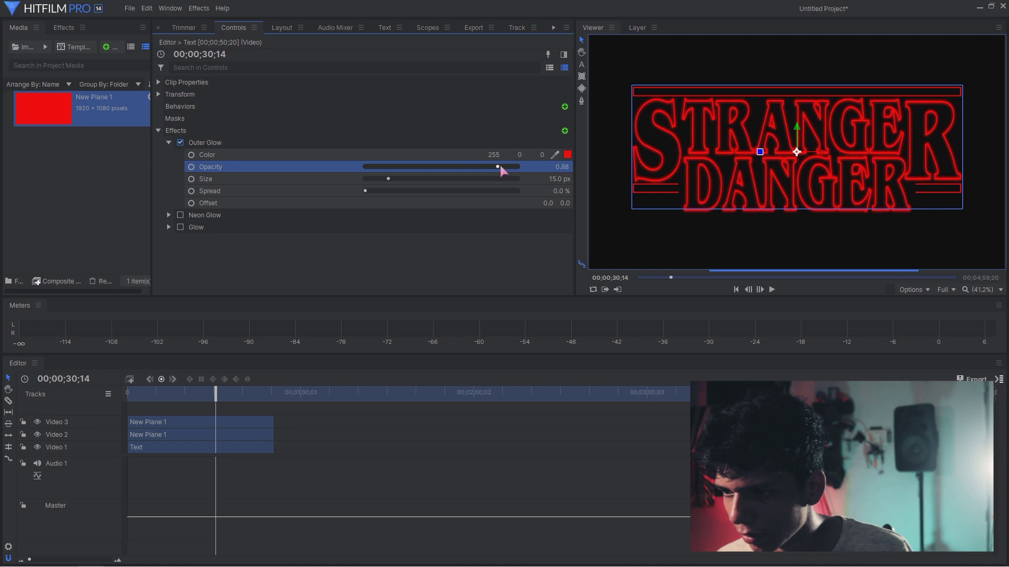
pyautogui.moveTo(388, 178)
pyautogui.mouseDown()
pyautogui.moveTo(440, 180)
pyautogui.moveTo(387, 192)
pyautogui.moveTo(399, 191)
pyautogui.mouseUp()
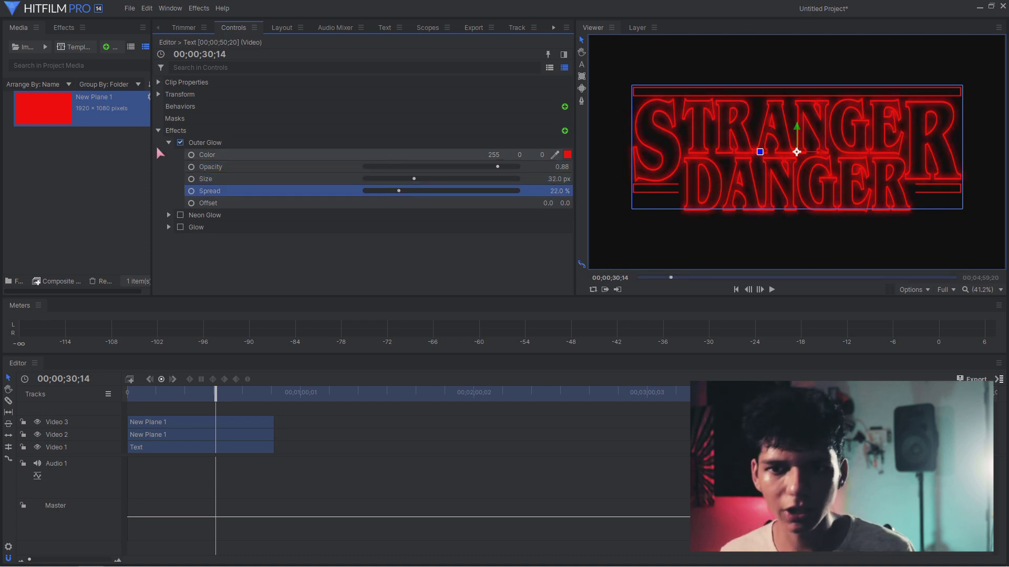
pyautogui.click(169, 142)
# - Enable the Glow effect and test its Intensity, leaving it at 0.8
pyautogui.click(168, 155)
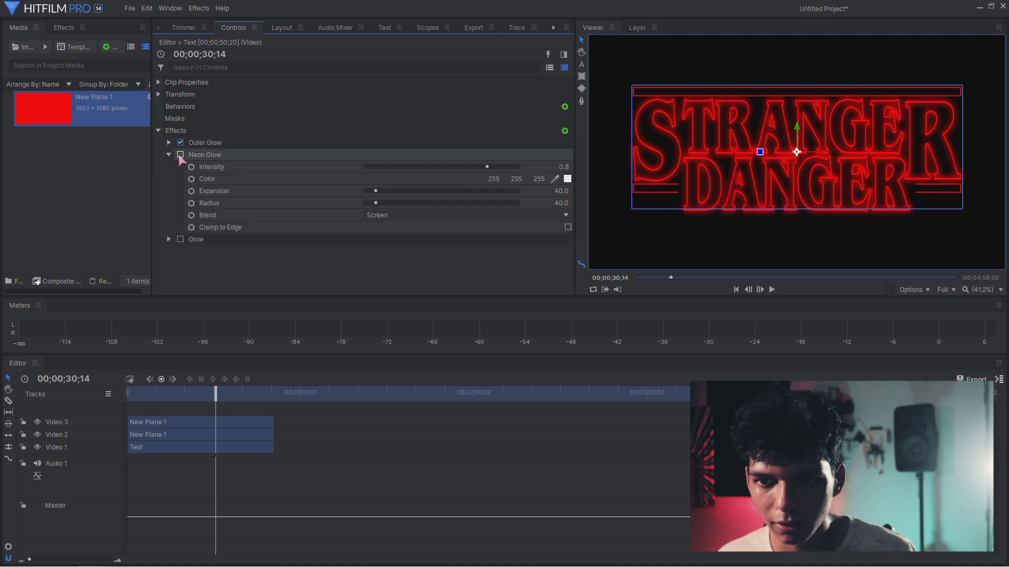
pyautogui.click(180, 239)
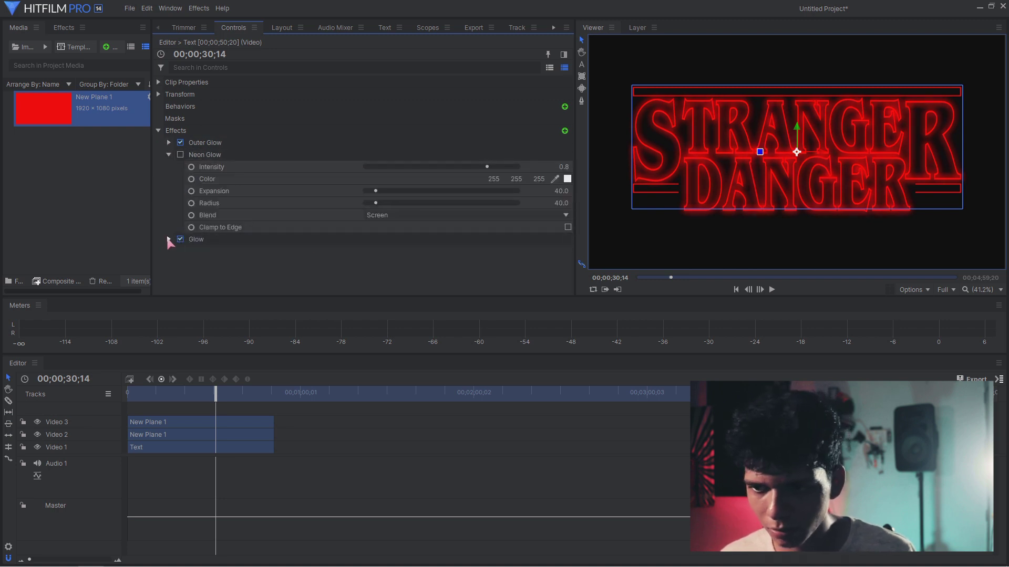
pyautogui.click(168, 239)
pyautogui.scroll(-1, 425, 241)
pyautogui.moveTo(385, 229); pyautogui.dragTo(412, 255)
# - Enable Neon Glow in red sampled from the plane, with Expansion 40.9 and Radius 512
pyautogui.click(168, 216)
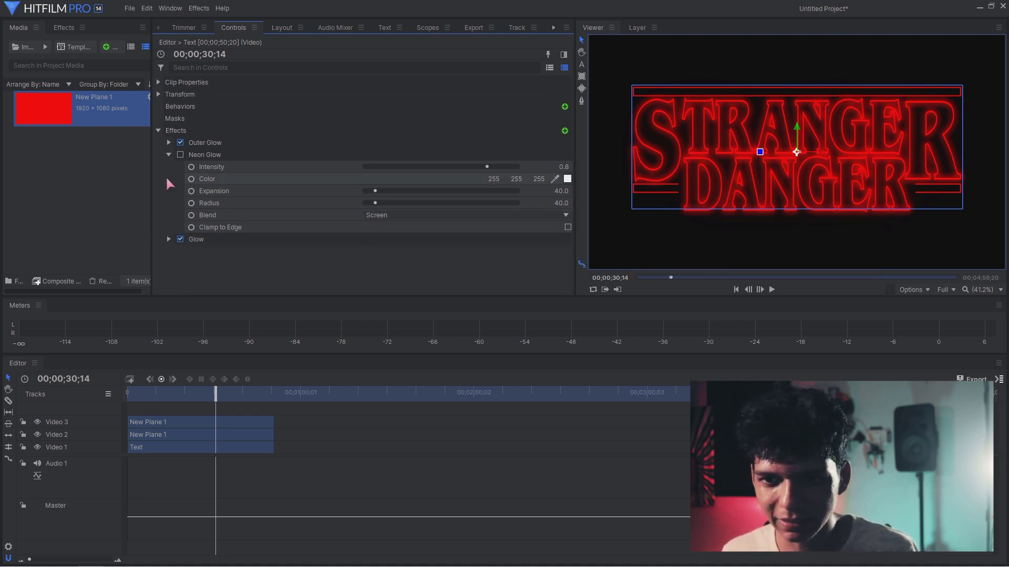
pyautogui.click(180, 155)
pyautogui.click(555, 178)
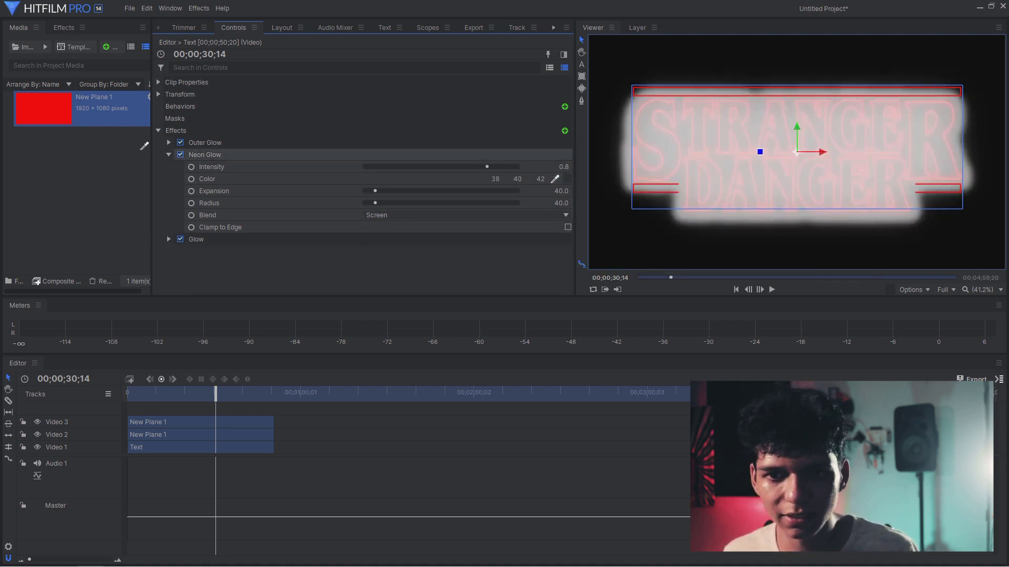
pyautogui.click(41, 107)
pyautogui.moveTo(374, 191); pyautogui.dragTo(517, 205)
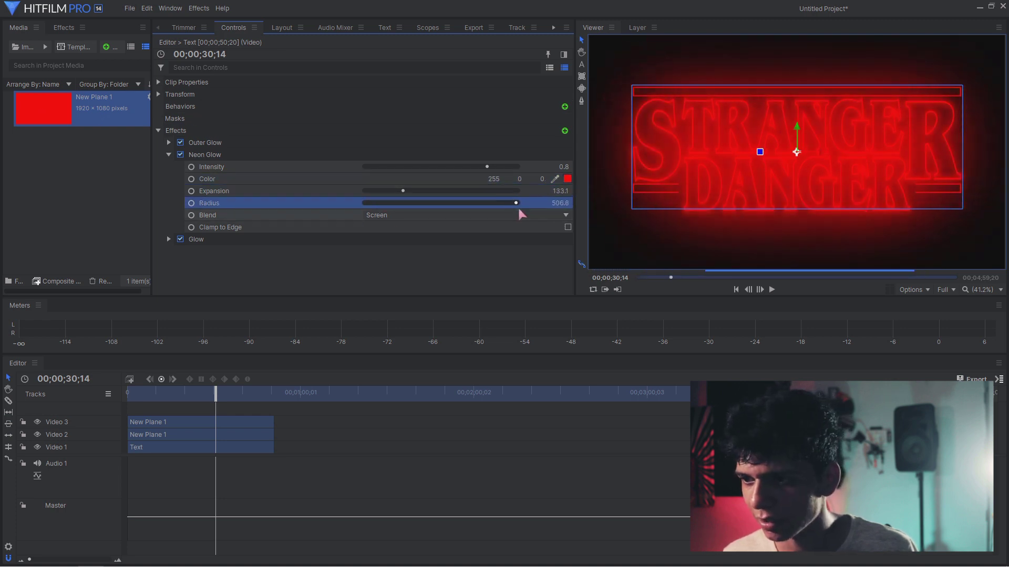
pyautogui.moveTo(397, 193); pyautogui.dragTo(371, 193)
# - Set the Neon Glow blend mode to Lighten after trying Add and Screen
pyautogui.click(376, 215)
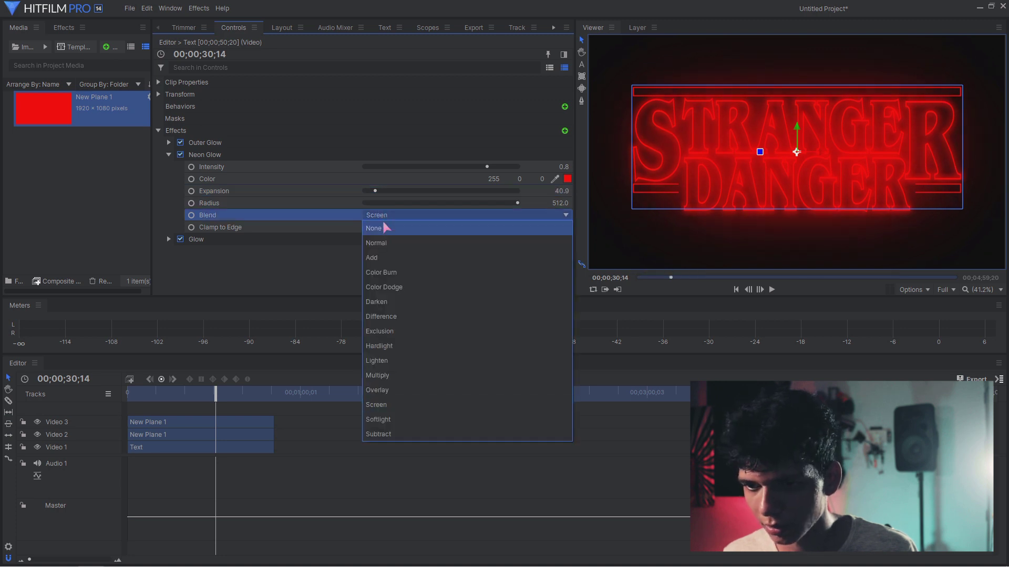
pyautogui.click(388, 258)
pyautogui.click(407, 217)
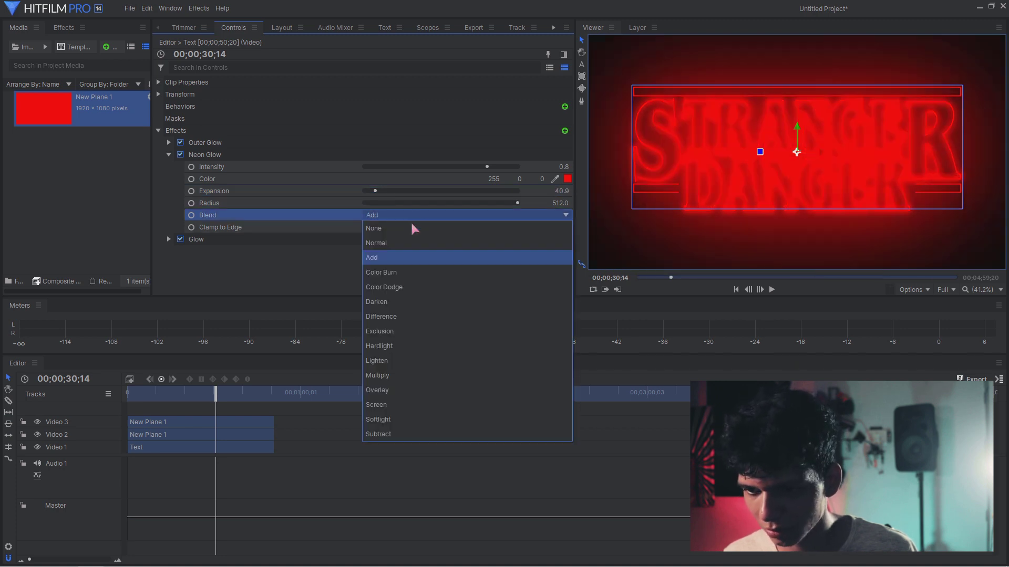
pyautogui.click(395, 361)
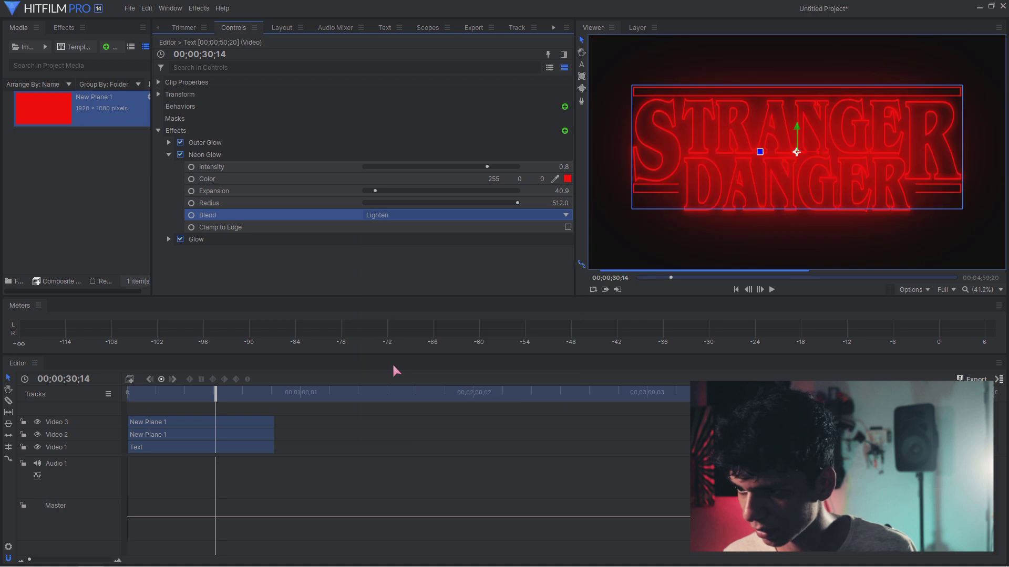
pyautogui.click(432, 217)
pyautogui.click(402, 404)
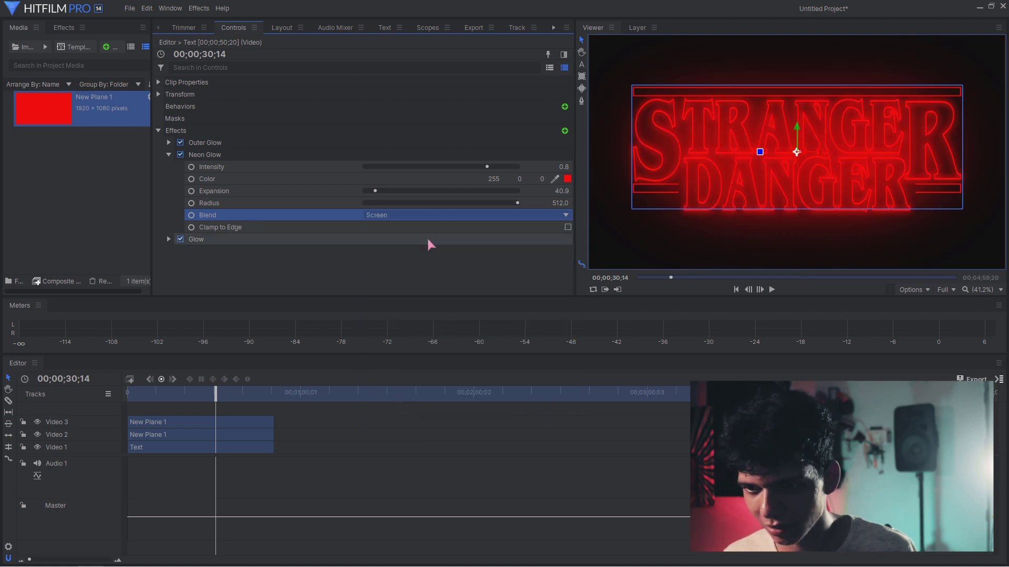
pyautogui.click(431, 213)
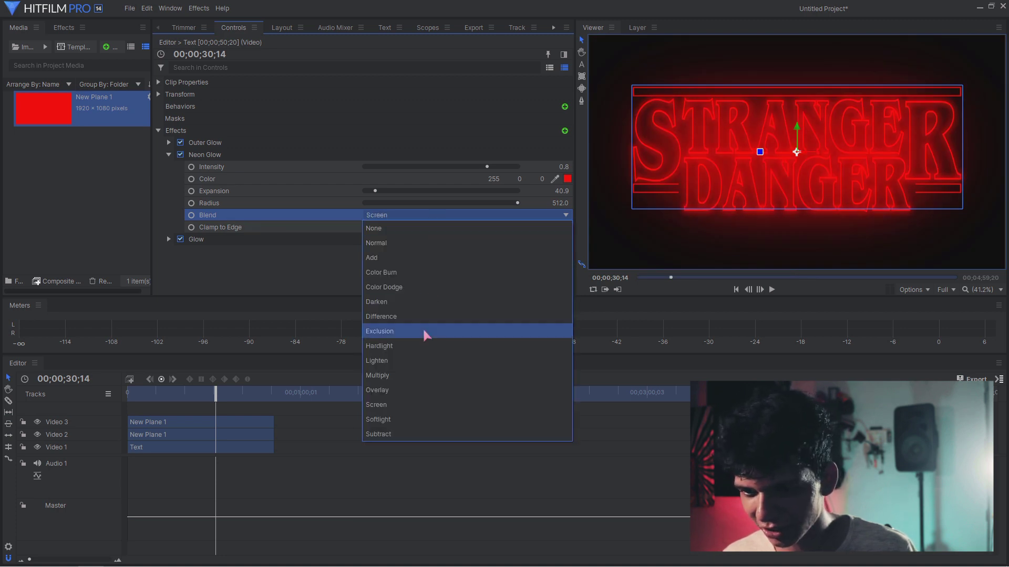
pyautogui.click(419, 362)
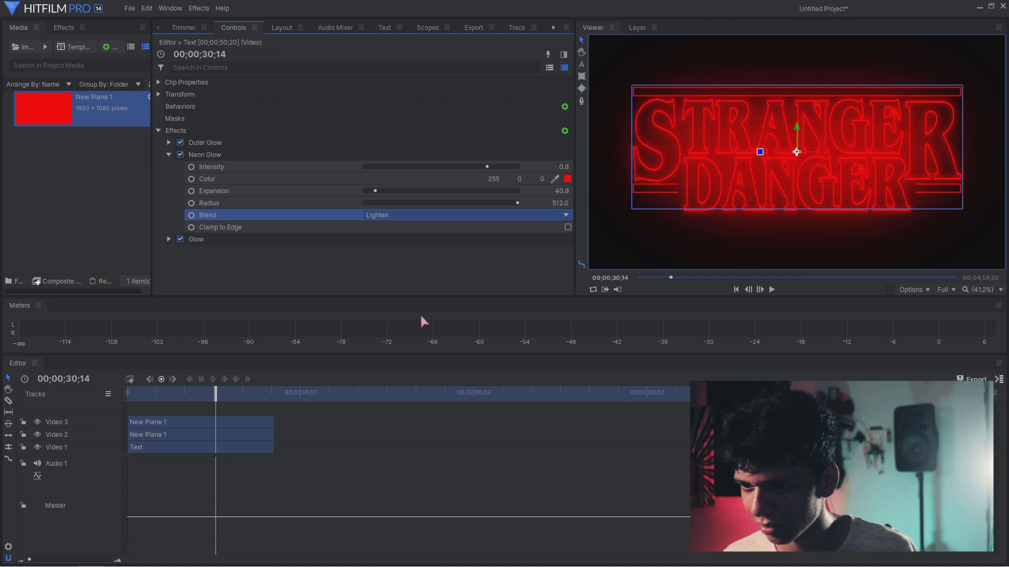
pyautogui.click(169, 155)
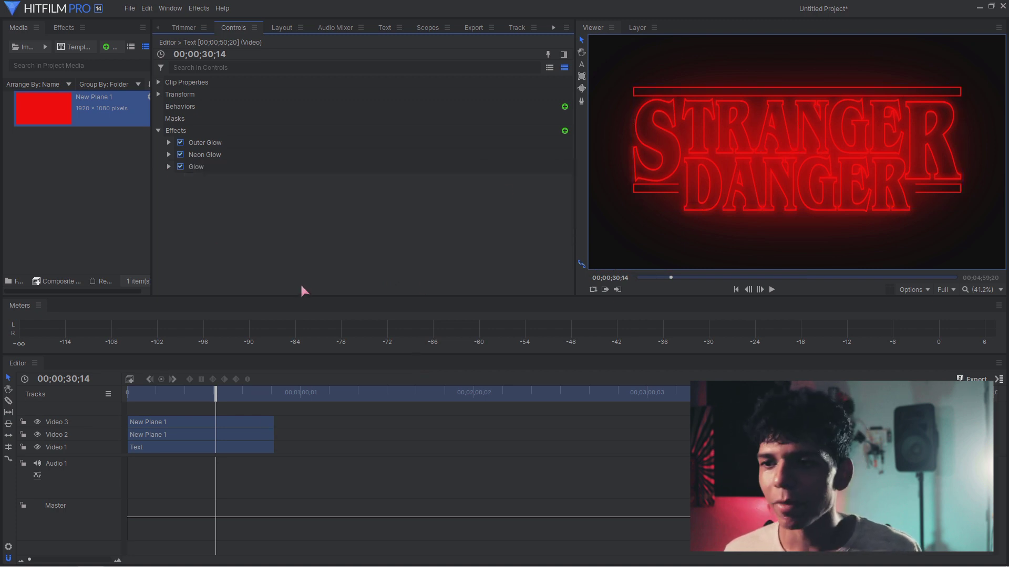
# - Add a Heat Distortion effect to the title via a 'heat' search and expand its animation settings
pyautogui.click(565, 131)
pyautogui.write('heat')
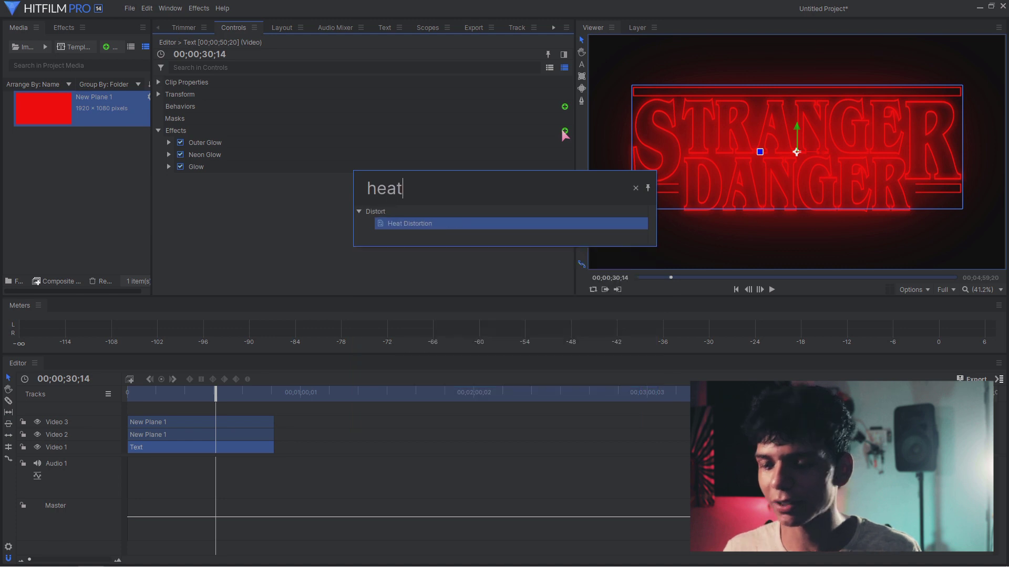
pyautogui.press('Return')
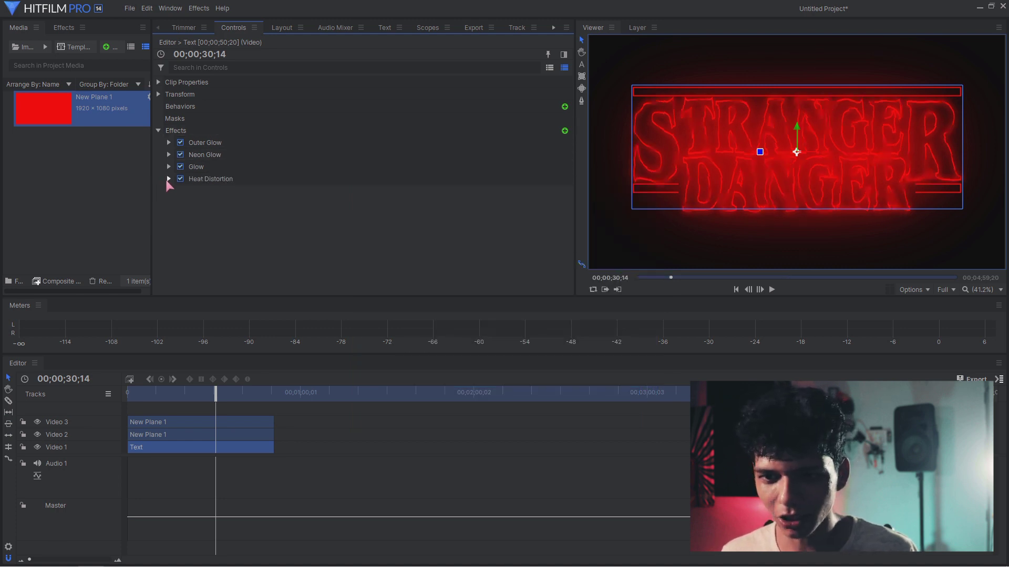
pyautogui.click(168, 180)
pyautogui.click(179, 239)
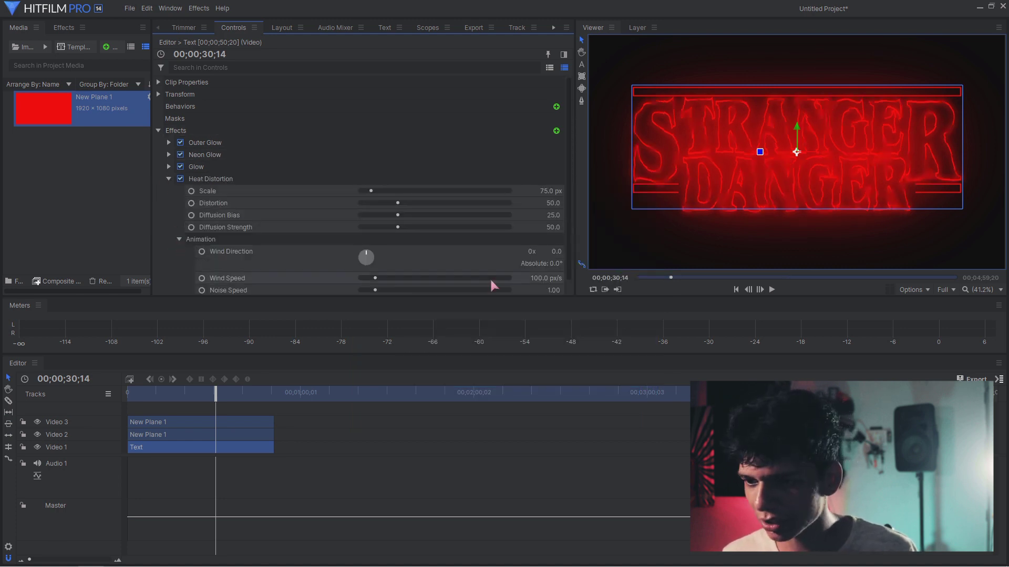
pyautogui.scroll(-1, 489, 277)
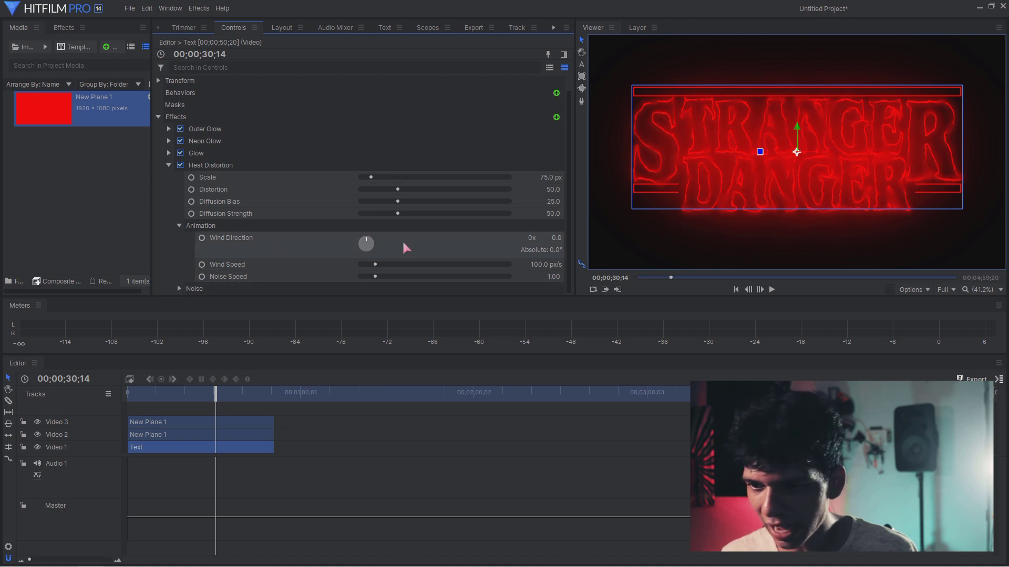
# - Set the heat distortion Wind Speed to 5 px/s and Noise Speed to 0.5
pyautogui.press('Return')
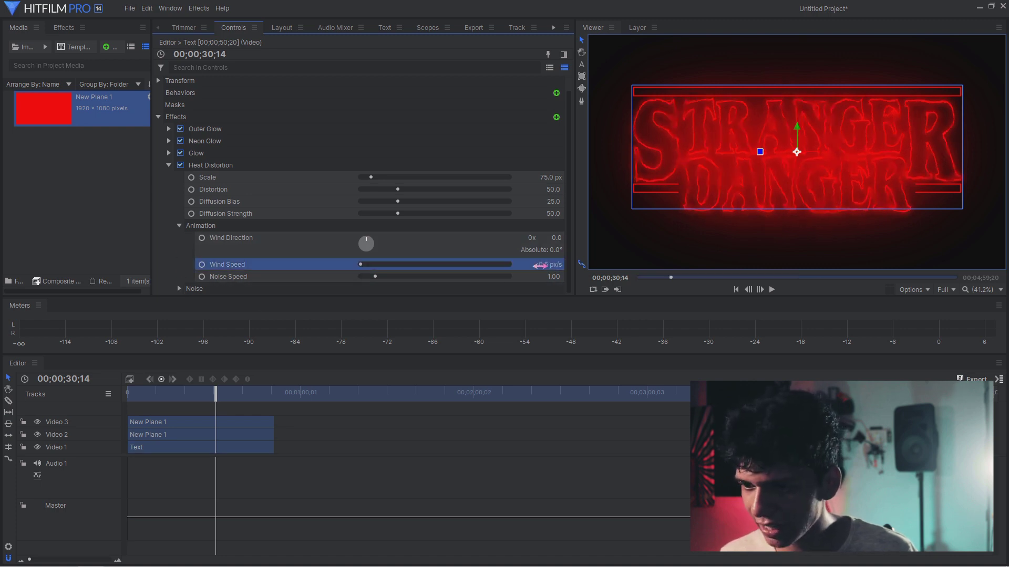
pyautogui.write('5')
pyautogui.press('Return')
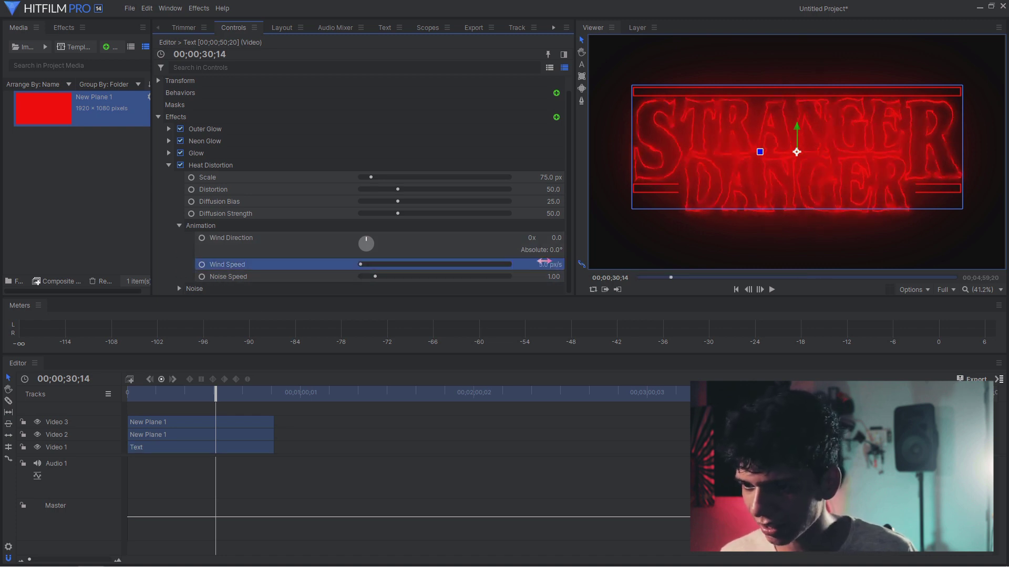
pyautogui.write('0.5')
pyautogui.press('Return')
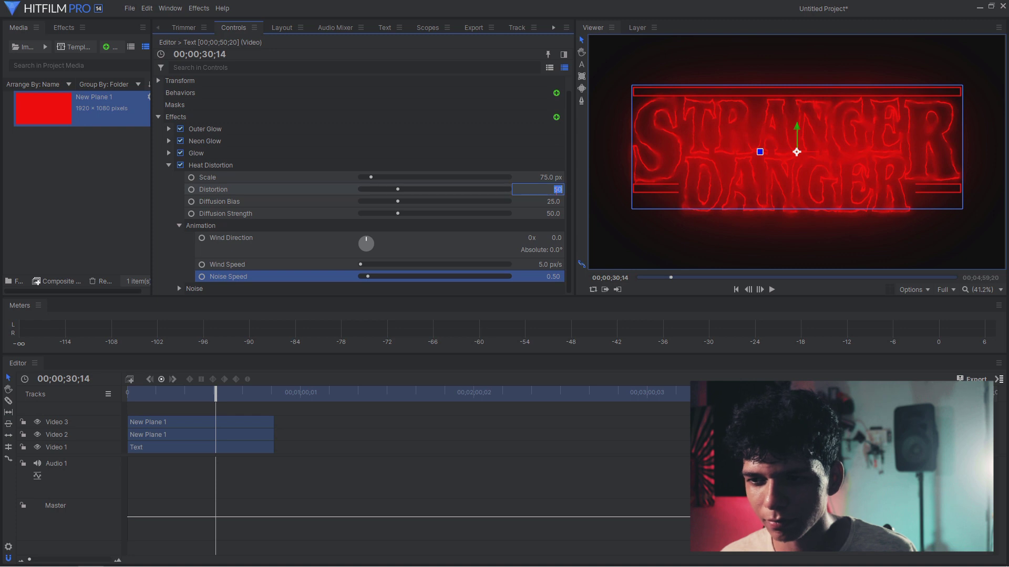
# - Set Distortion 20, Diffusion Bias 100, Diffusion Strength 0 and Scale 100 px
pyautogui.moveTo(556, 190); pyautogui.dragTo(556, 191)
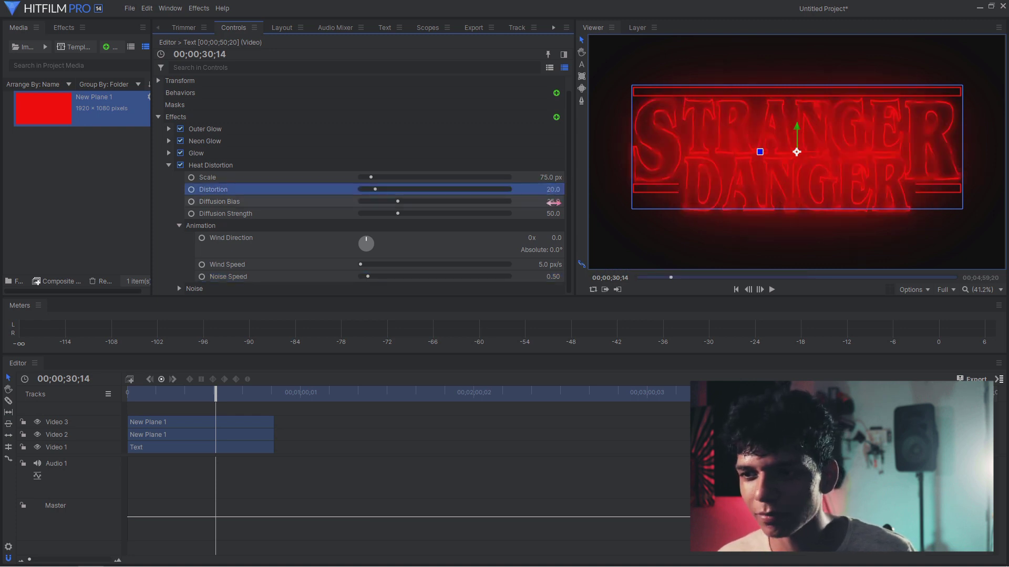
pyautogui.moveTo(553, 201); pyautogui.dragTo(554, 201)
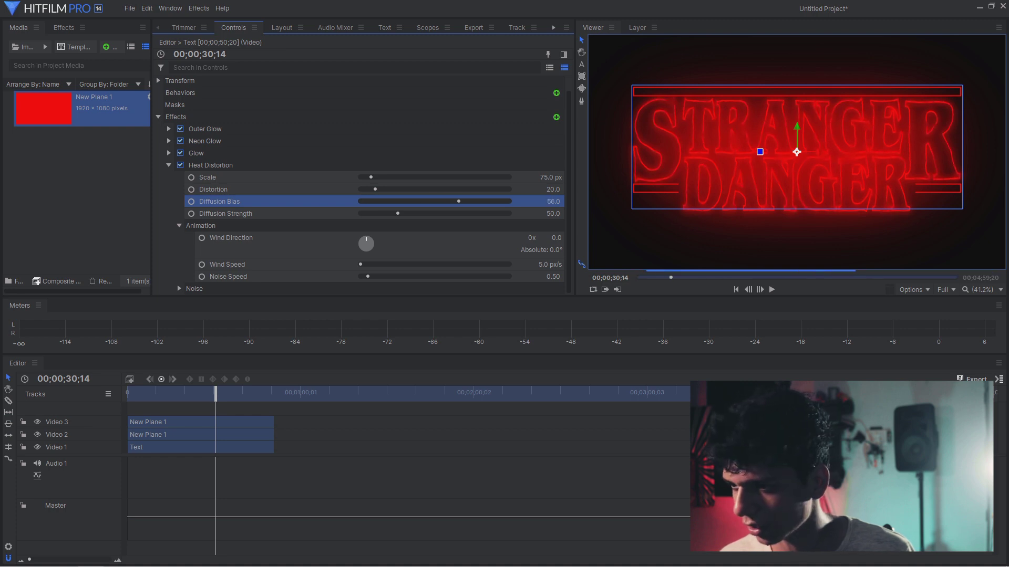
pyautogui.moveTo(553, 201); pyautogui.dragTo(550, 214)
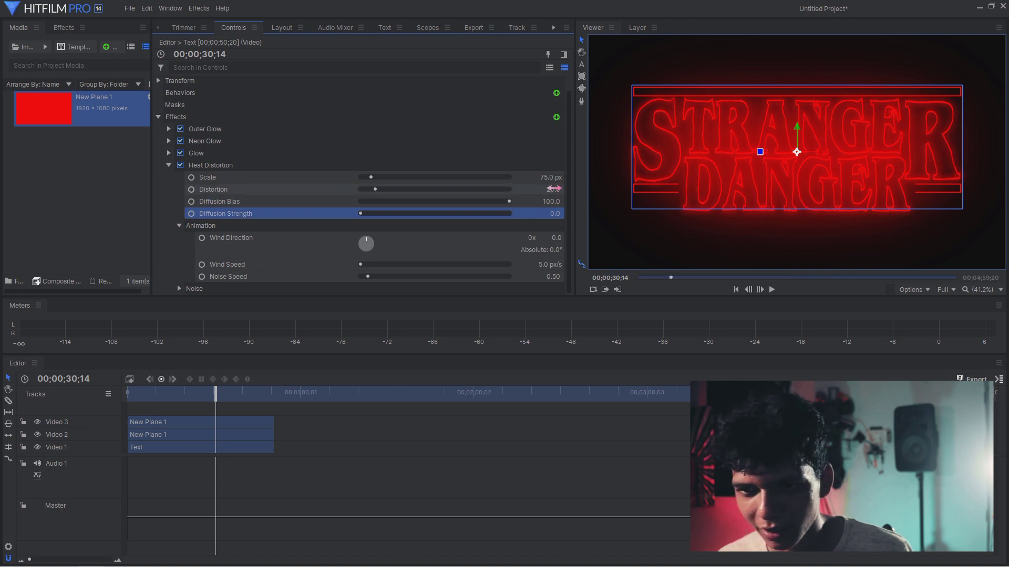
pyautogui.moveTo(553, 177); pyautogui.dragTo(551, 186)
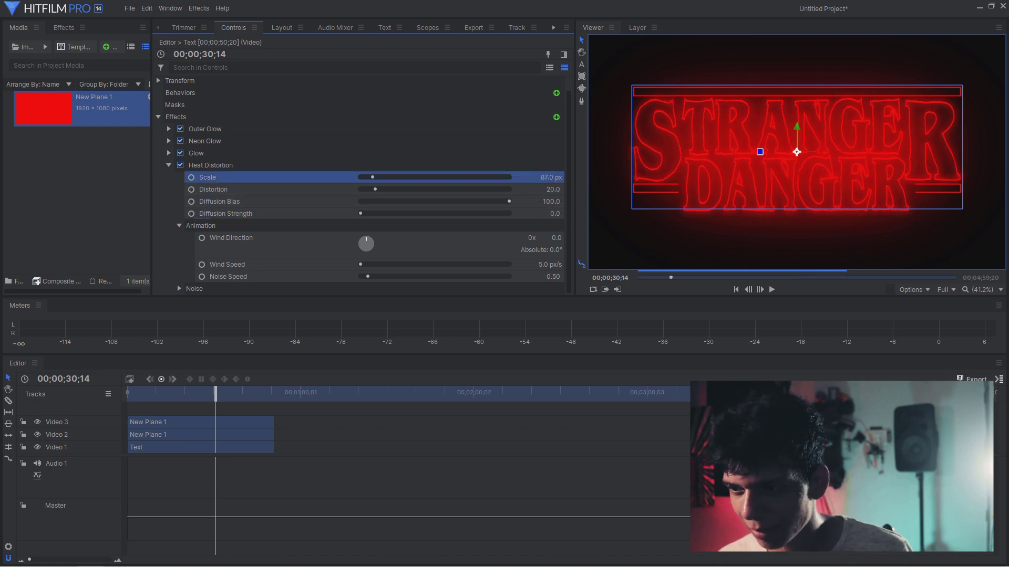
pyautogui.write('100')
pyautogui.press('Return')
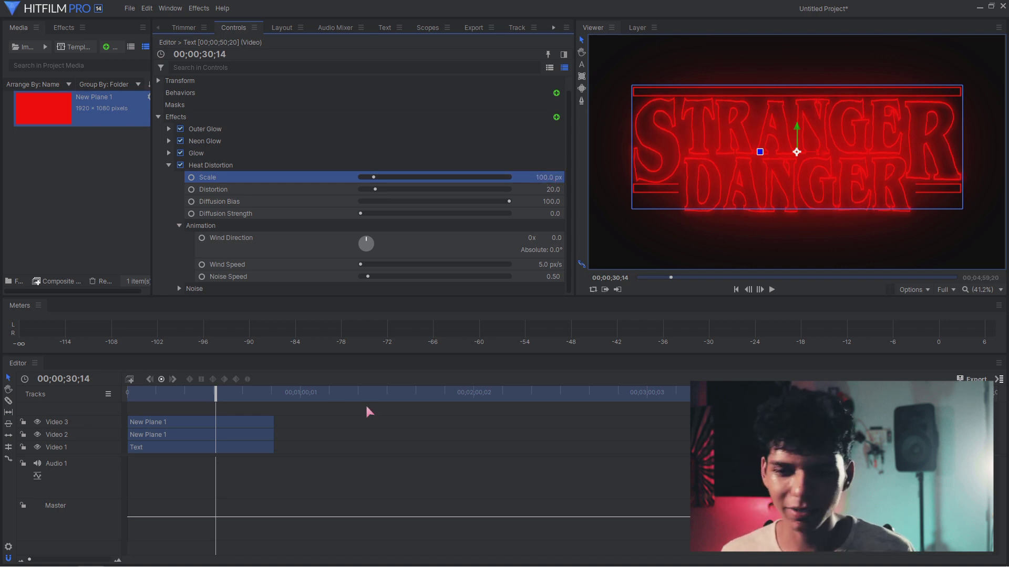
pyautogui.click(168, 165)
# - Expand and review the Outer Glow, Neon Glow, Glow and Heat Distortion settings
pyautogui.click(190, 139)
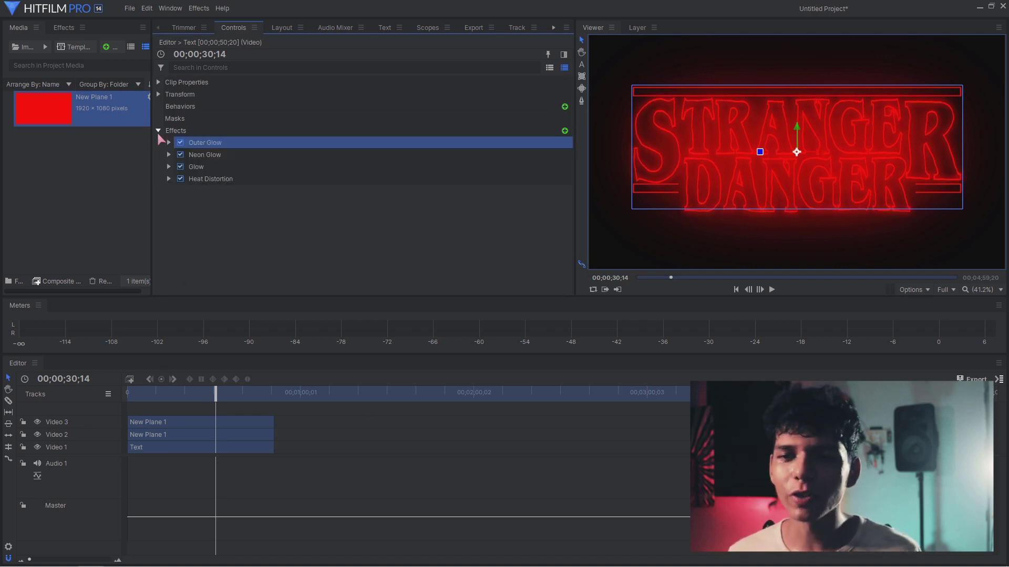
pyautogui.click(168, 143)
pyautogui.click(169, 215)
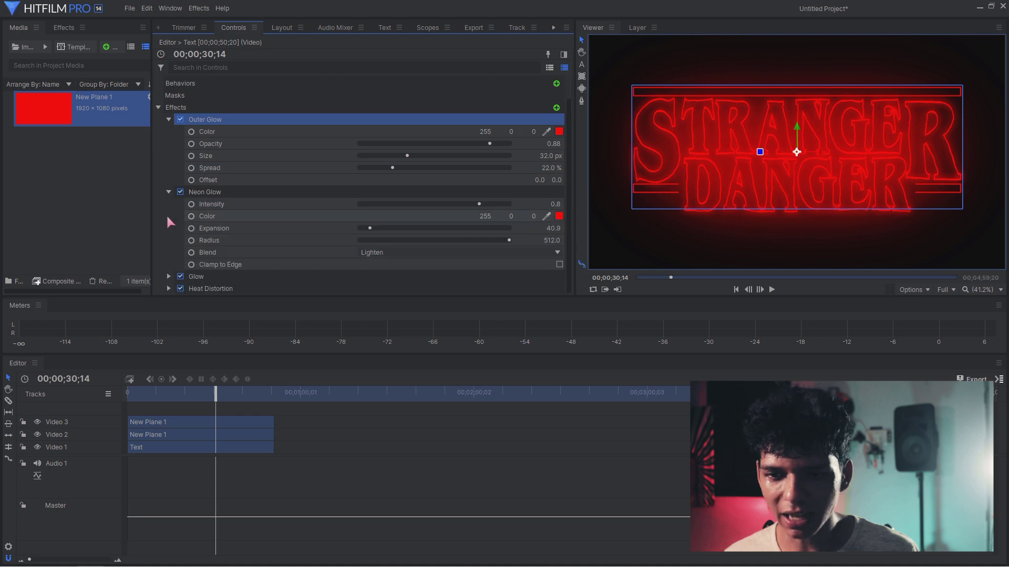
pyautogui.click(168, 276)
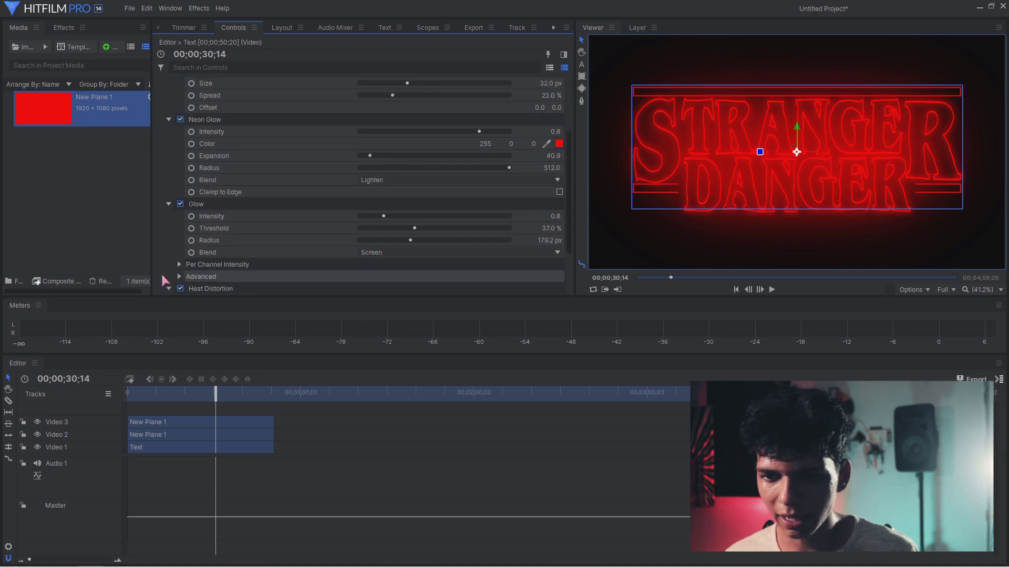
pyautogui.scroll(-3, 162, 276)
pyautogui.click(171, 279)
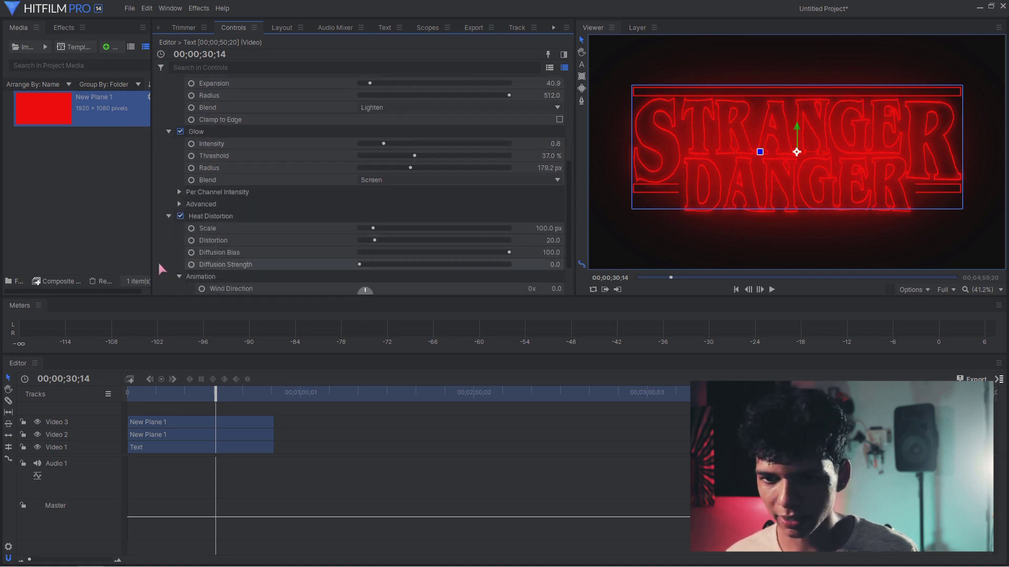
pyautogui.scroll(-1, 159, 264)
pyautogui.scroll(2, 159, 265)
pyautogui.scroll(7, 159, 263)
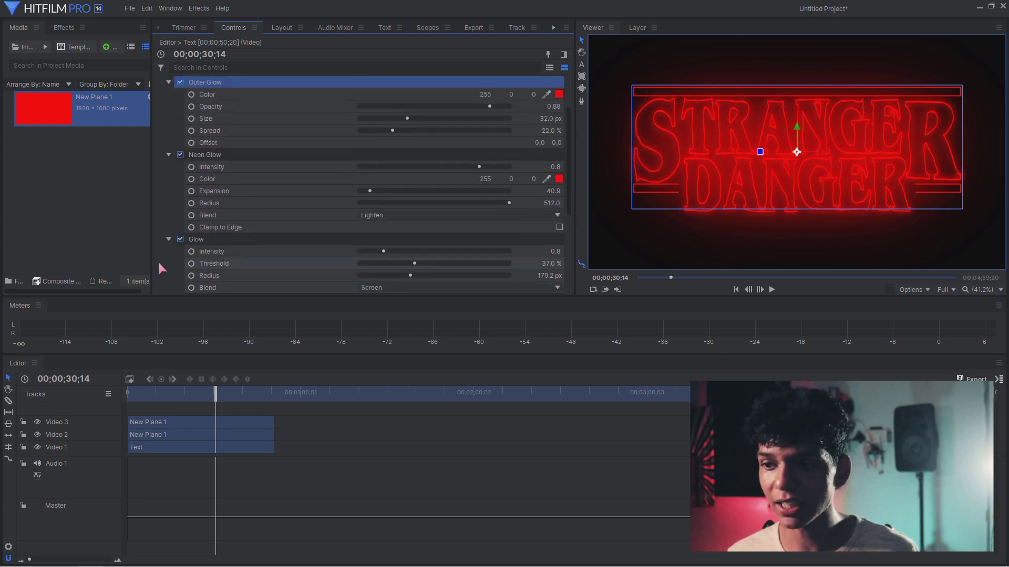
# - Collapse the effect settings and multi-select the glow and Heat Distortion effects together
pyautogui.click(158, 130)
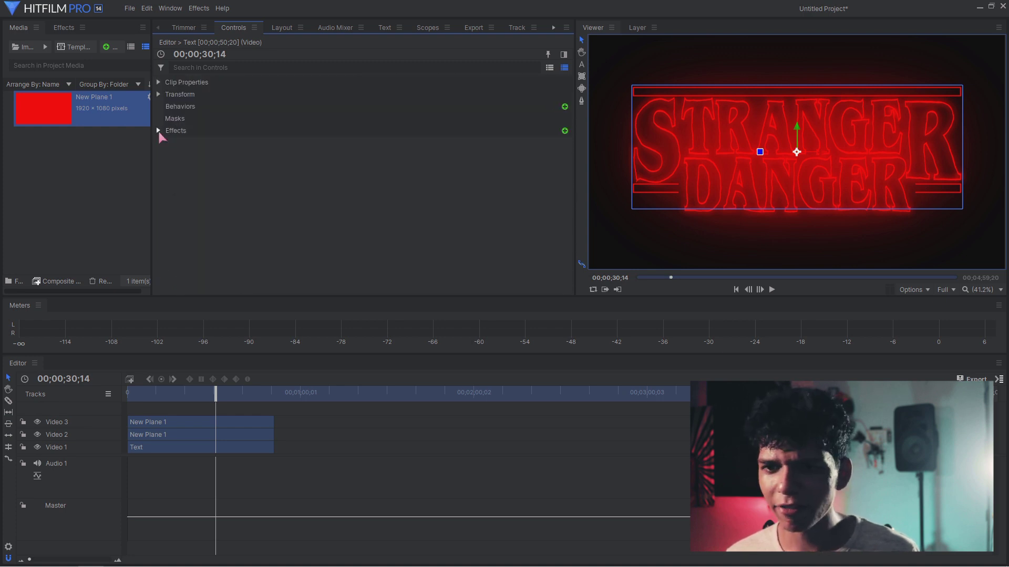
pyautogui.click(159, 131)
pyautogui.click(168, 142)
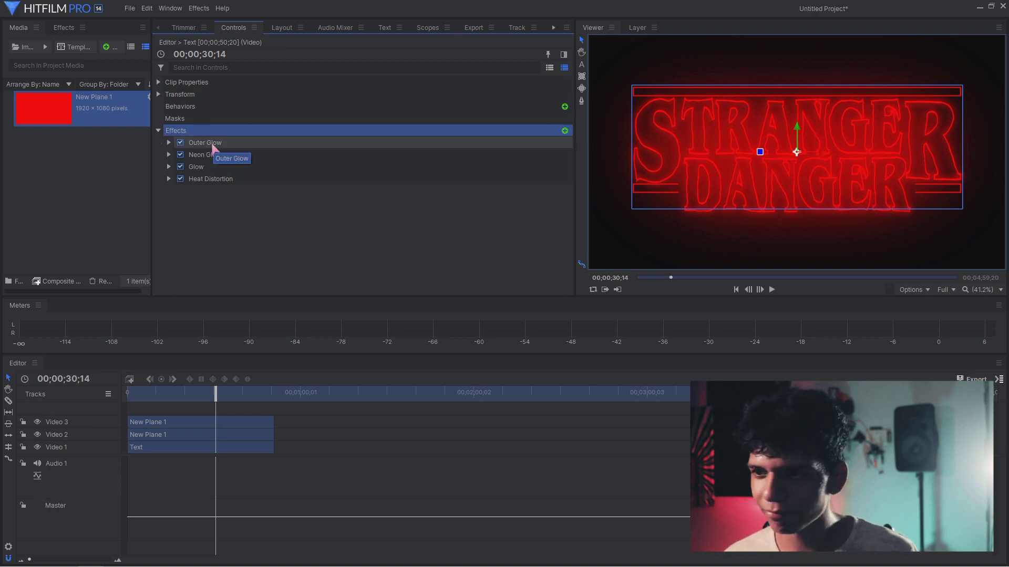
pyautogui.click(210, 155)
pyautogui.click(213, 167)
pyautogui.keyDown('shift'); pyautogui.click(216, 179); pyautogui.keyUp('shift')
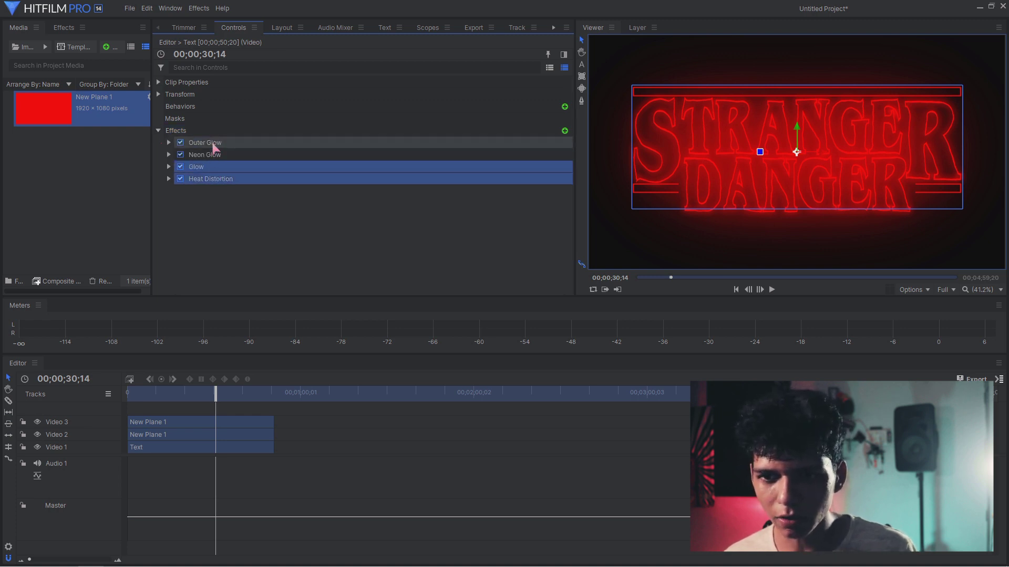
# - Paste the copied glow and Heat Distortion effects onto the New Plane 1 bars layer
pyautogui.click(253, 431)
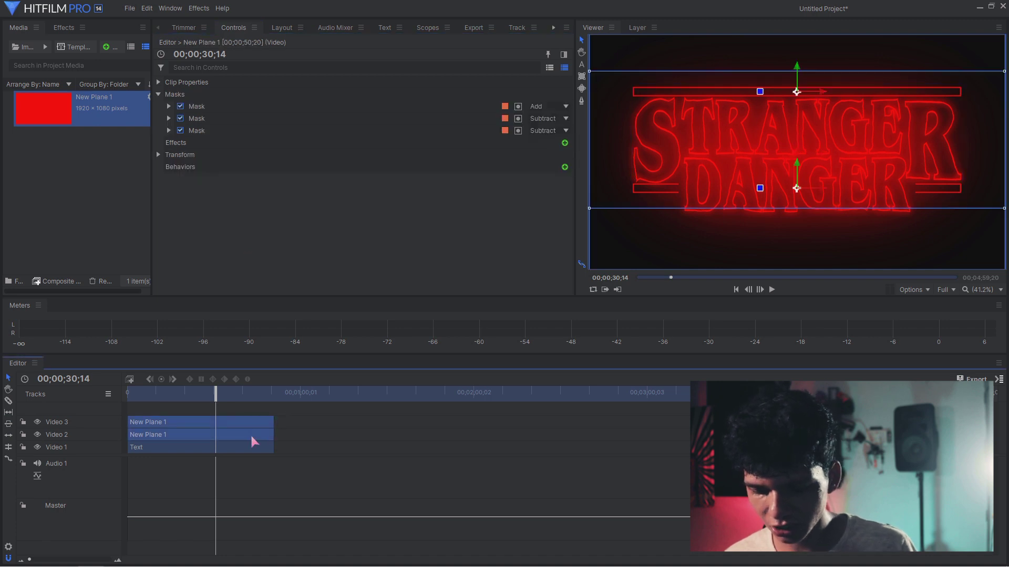
pyautogui.hotkey('ctrl', 'v')
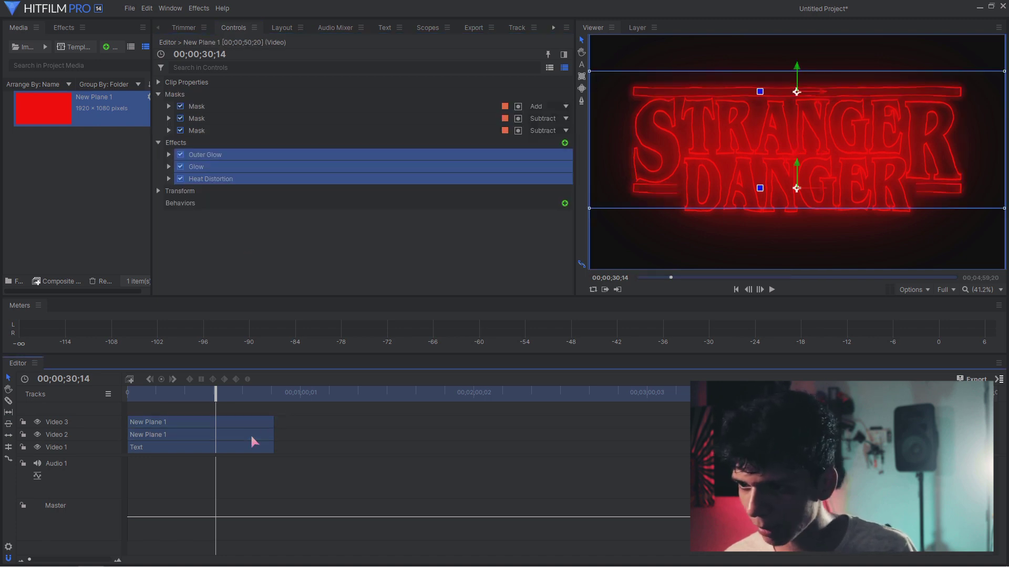
pyautogui.moveTo(199, 395); pyautogui.dragTo(115, 392)
# - Play the composition, then park the playhead at 00;00;24;00
pyautogui.press('space')
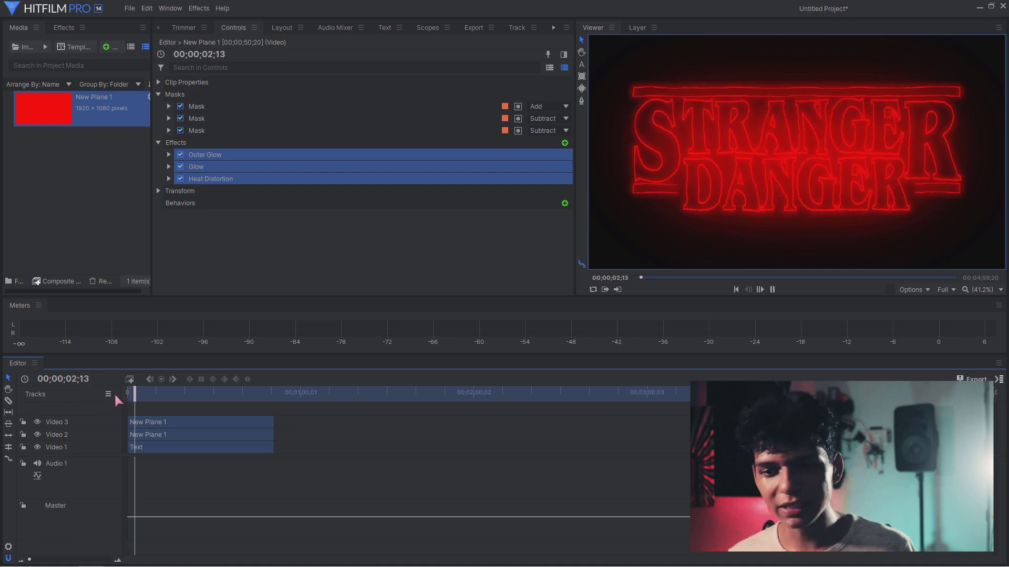
pyautogui.press('space')
pyautogui.moveTo(136, 395); pyautogui.dragTo(202, 395)
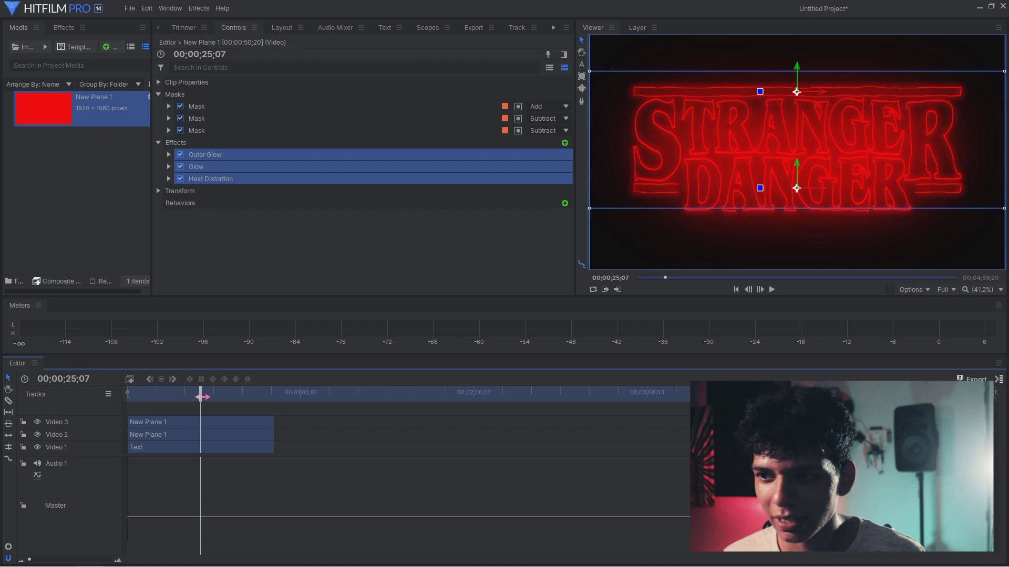
pyautogui.moveTo(202, 397); pyautogui.dragTo(199, 398)
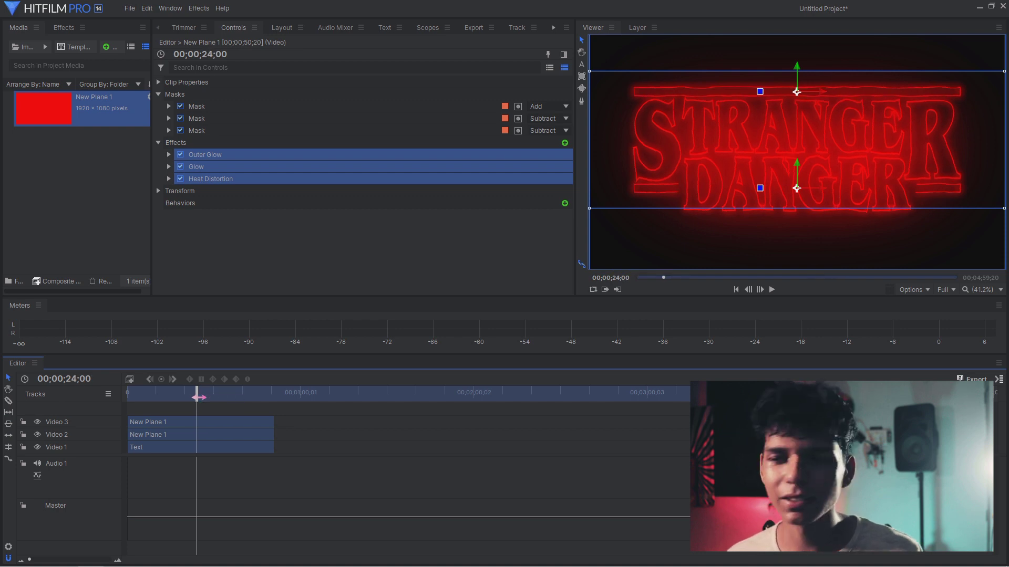
pyautogui.click(63, 29)
# - Add the Smoke preset above the title and delete its audio clip
pyautogui.write('smok')
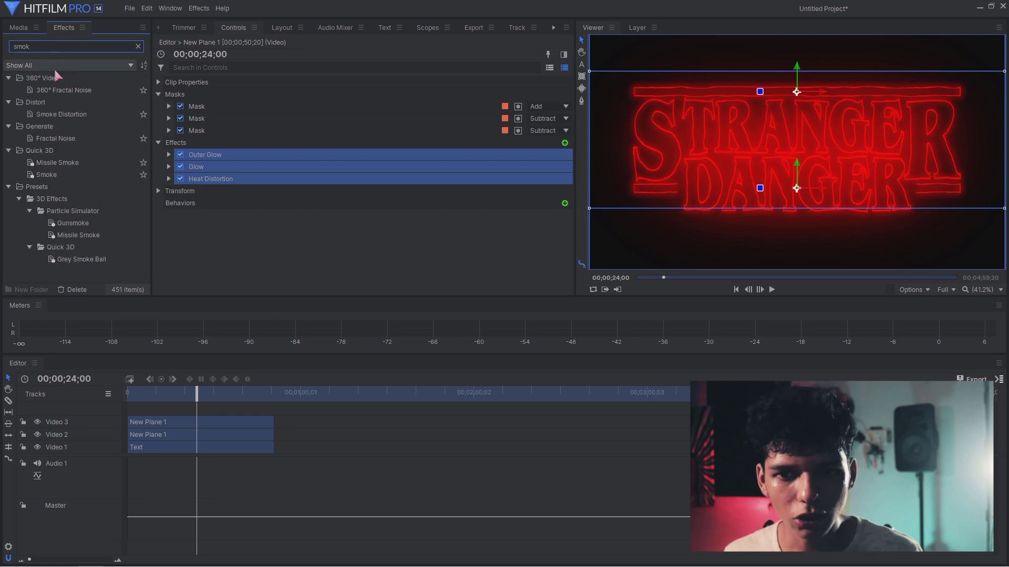
pyautogui.click(48, 175)
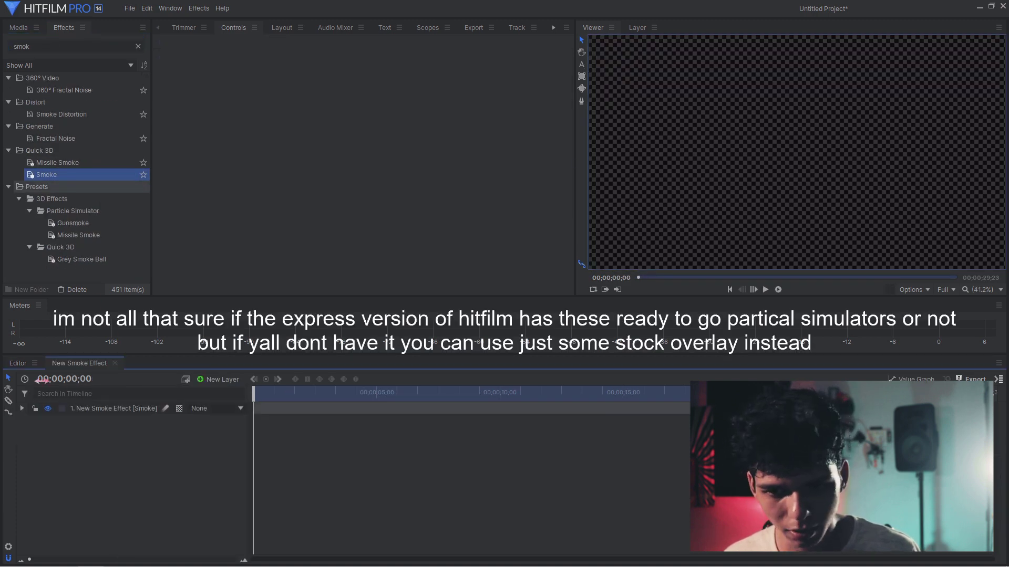
pyautogui.click(18, 364)
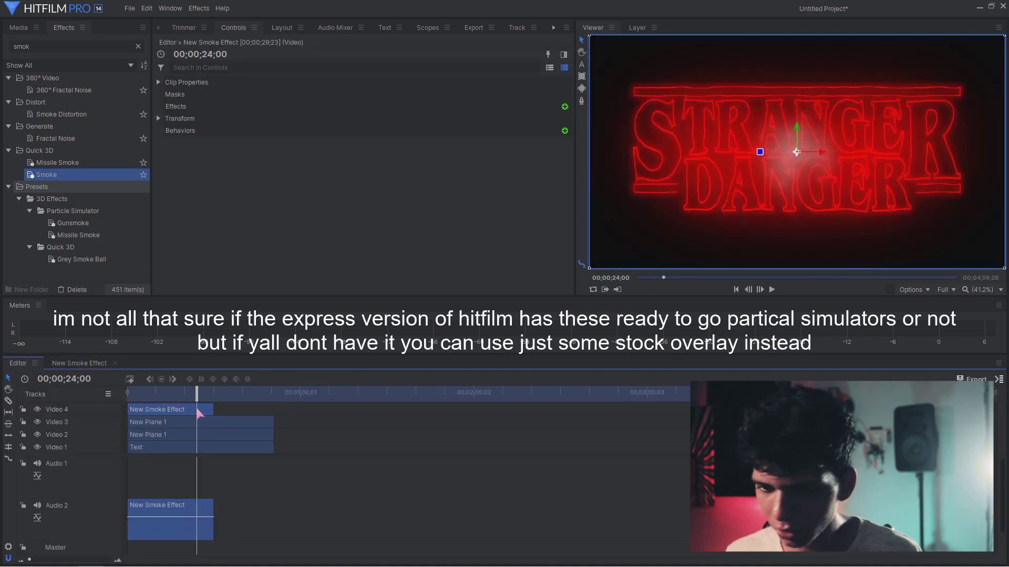
pyautogui.click(208, 507)
pyautogui.press('Delete')
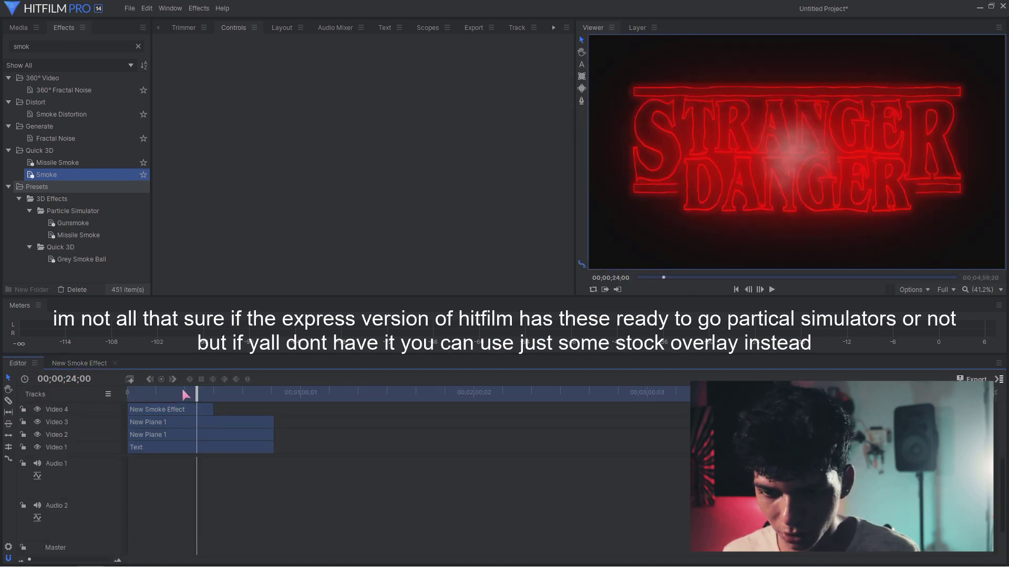
# - Inside the smoke composite, set Linger 61, Linger Variation 38 and Turbulence 36
pyautogui.click(172, 394)
pyautogui.doubleClick(177, 410)
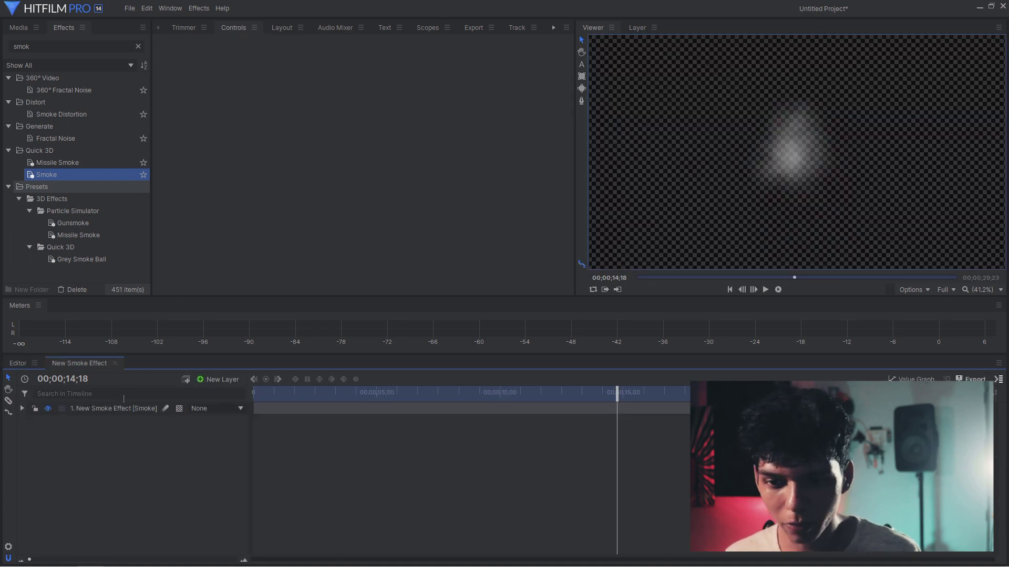
pyautogui.click(124, 408)
pyautogui.click(158, 143)
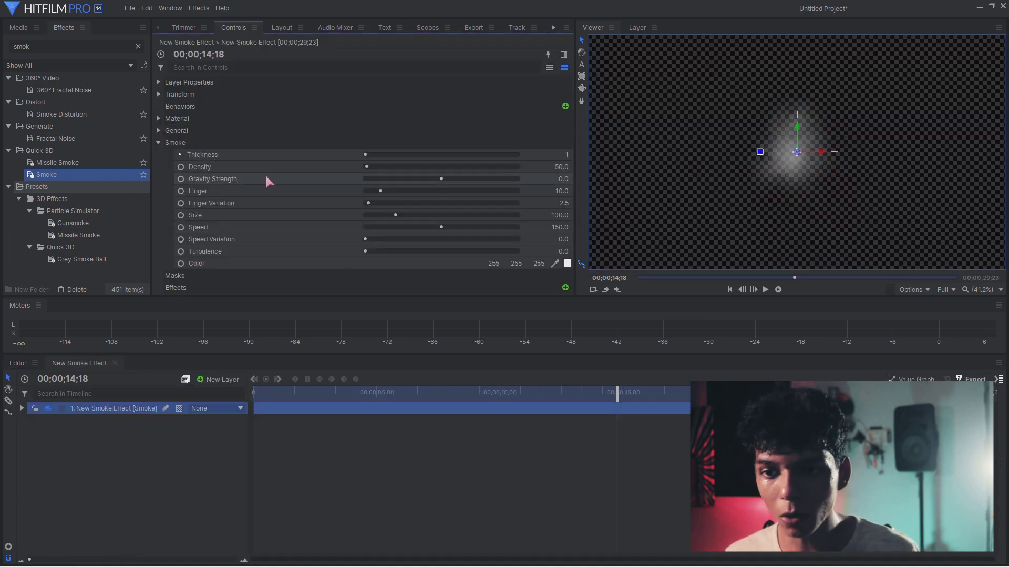
pyautogui.moveTo(381, 191); pyautogui.dragTo(458, 192)
pyautogui.click(370, 203)
pyautogui.moveTo(369, 203); pyautogui.dragTo(423, 204)
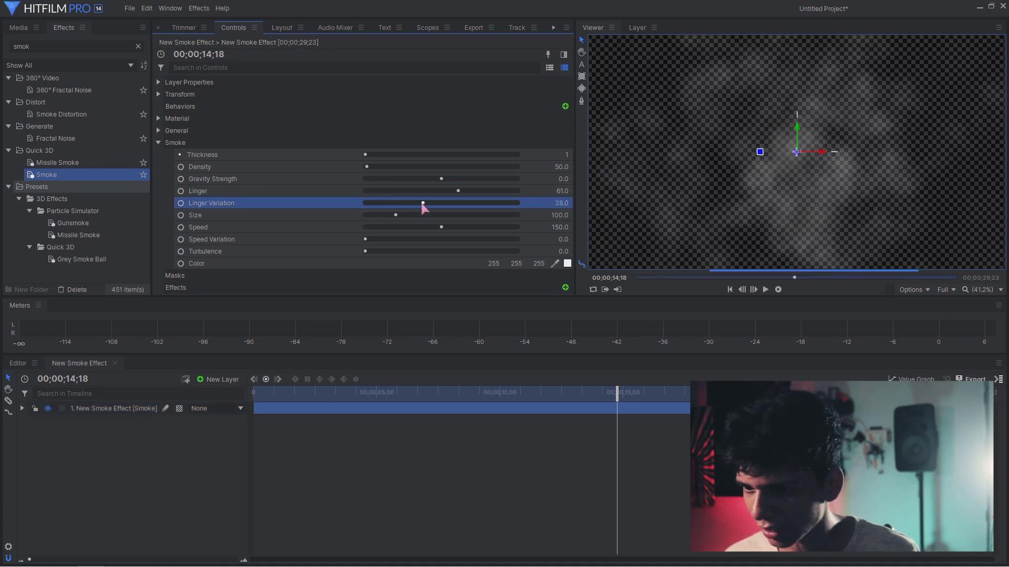
pyautogui.click(371, 252)
pyautogui.moveTo(371, 252); pyautogui.dragTo(420, 256)
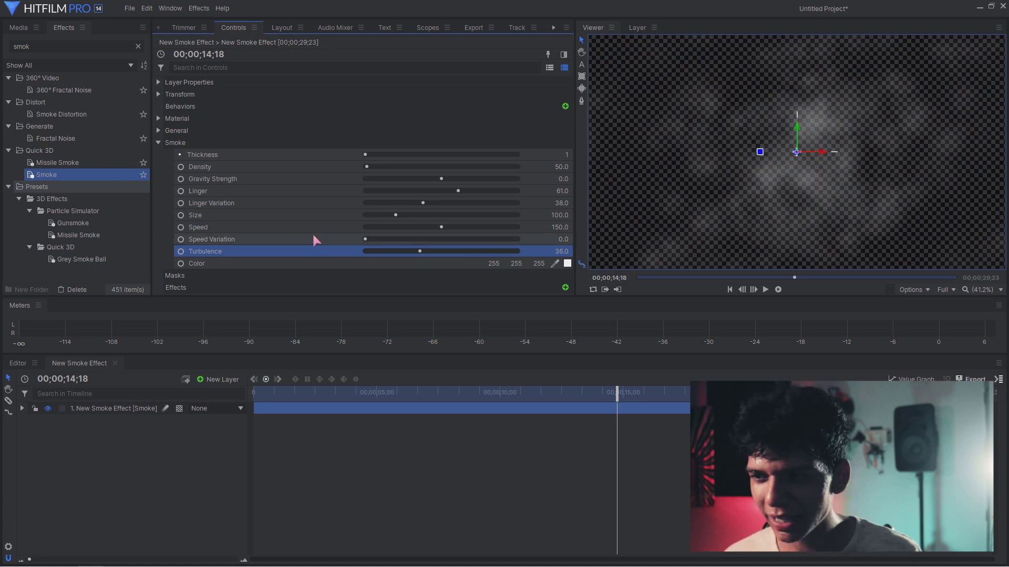
pyautogui.click(18, 363)
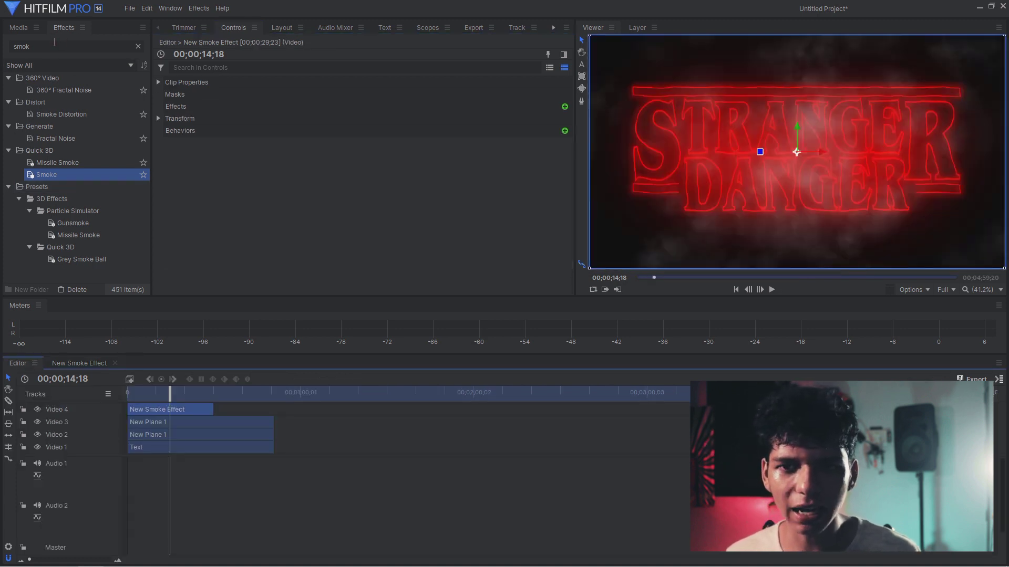
# - Apply Fill Color to the smoke clip, sampling pure red from the red plane
pyautogui.click(52, 46)
pyautogui.write('fill')
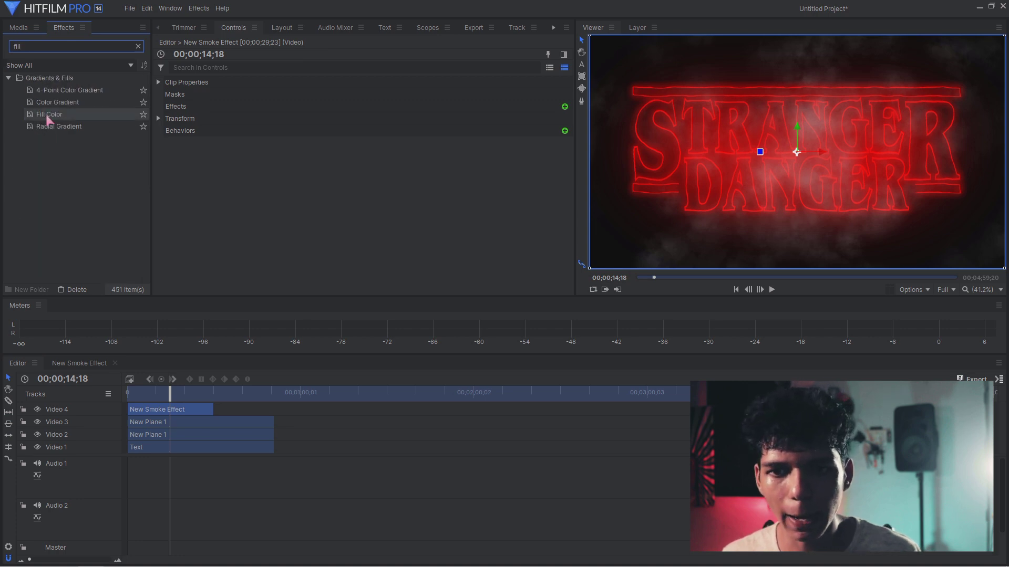
pyautogui.moveTo(46, 114); pyautogui.dragTo(176, 409)
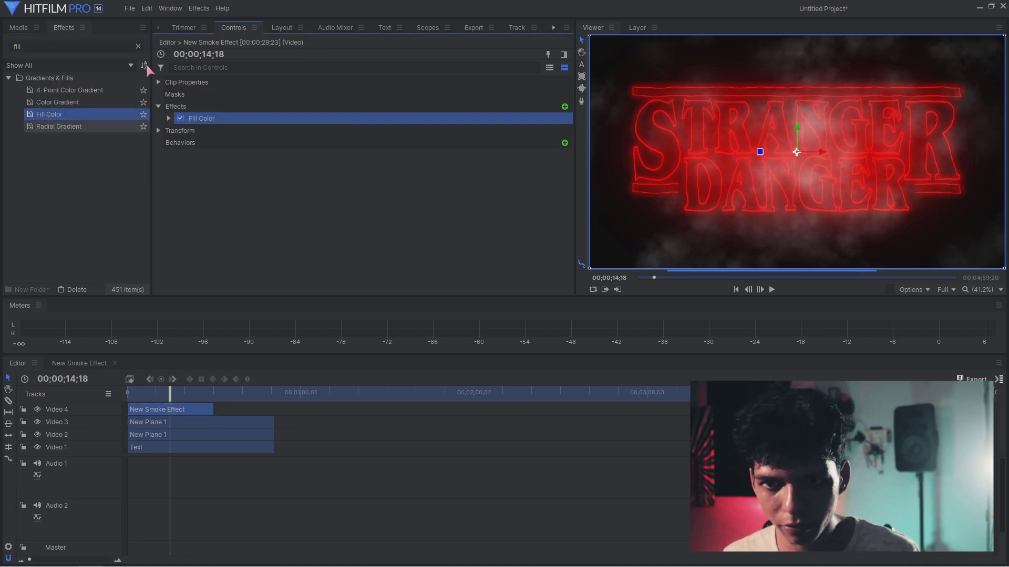
pyautogui.click(169, 118)
pyautogui.click(28, 30)
pyautogui.click(554, 131)
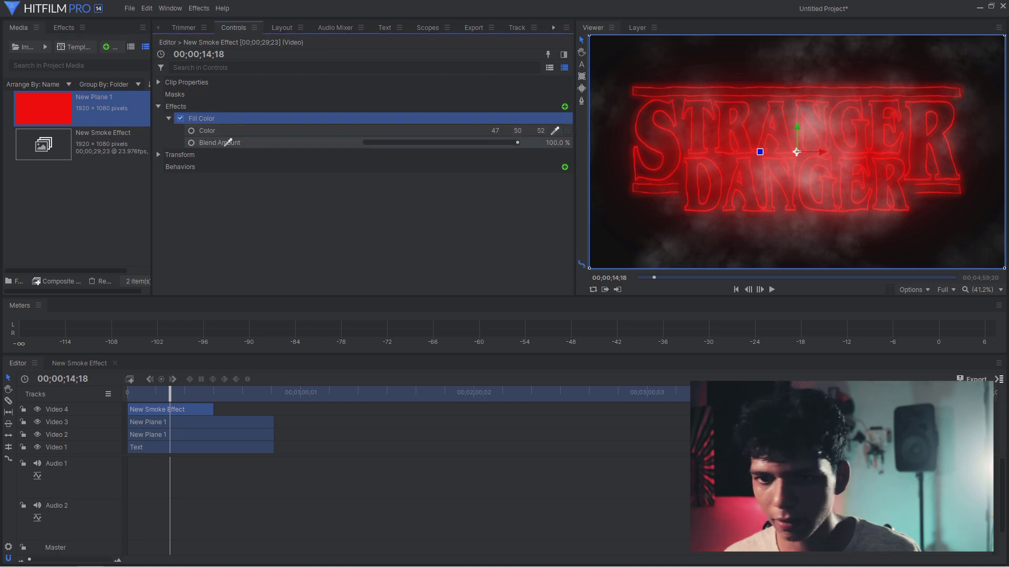
pyautogui.click(49, 123)
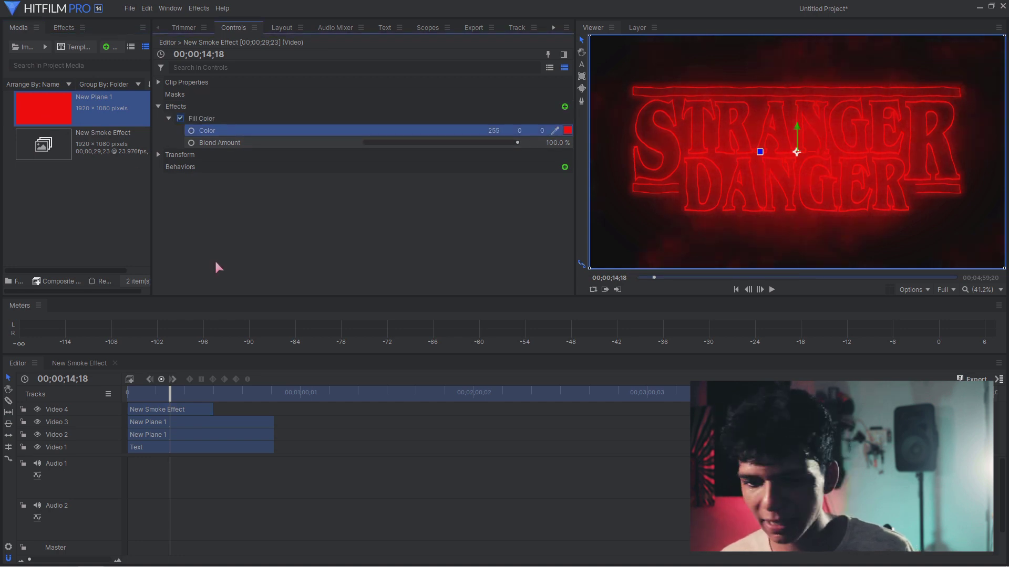
# - Preview the red smoke and move its clip onto Video 2 near 00;02;00
pyautogui.moveTo(176, 390)
pyautogui.mouseDown()
pyautogui.moveTo(130, 392)
pyautogui.moveTo(168, 398)
pyautogui.mouseUp()
pyautogui.press('space')
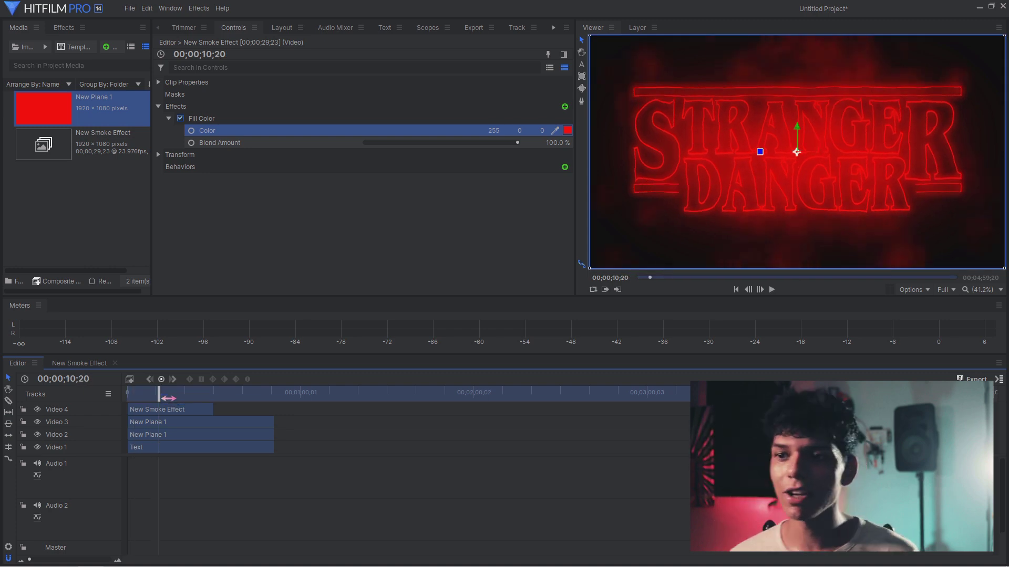
pyautogui.moveTo(169, 412); pyautogui.dragTo(495, 436)
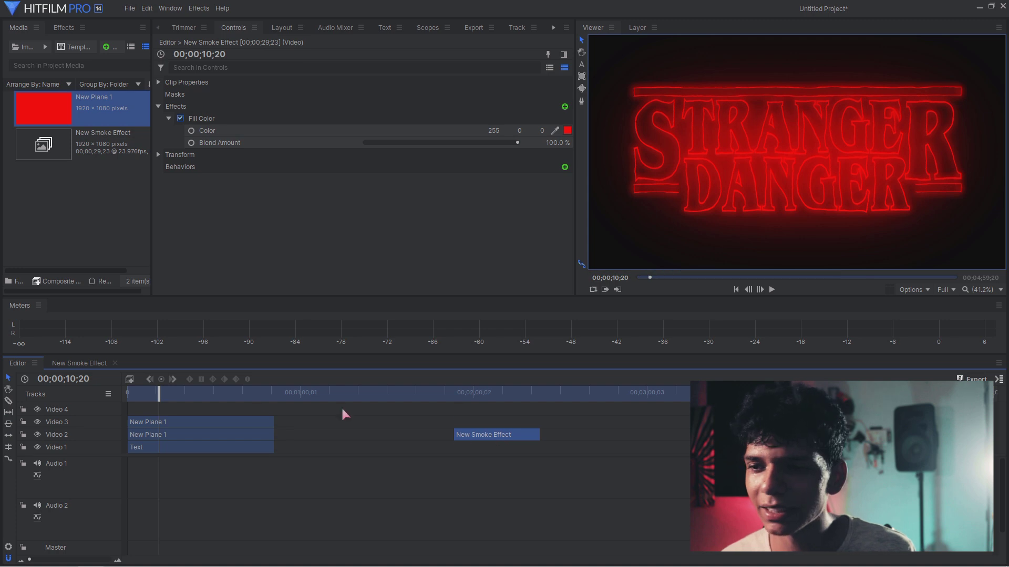
# - Search effects for 'text' and apply Central Spiral, Cinema Style and Doomo Designs to the Text clip
pyautogui.click(66, 28)
pyautogui.click(53, 47)
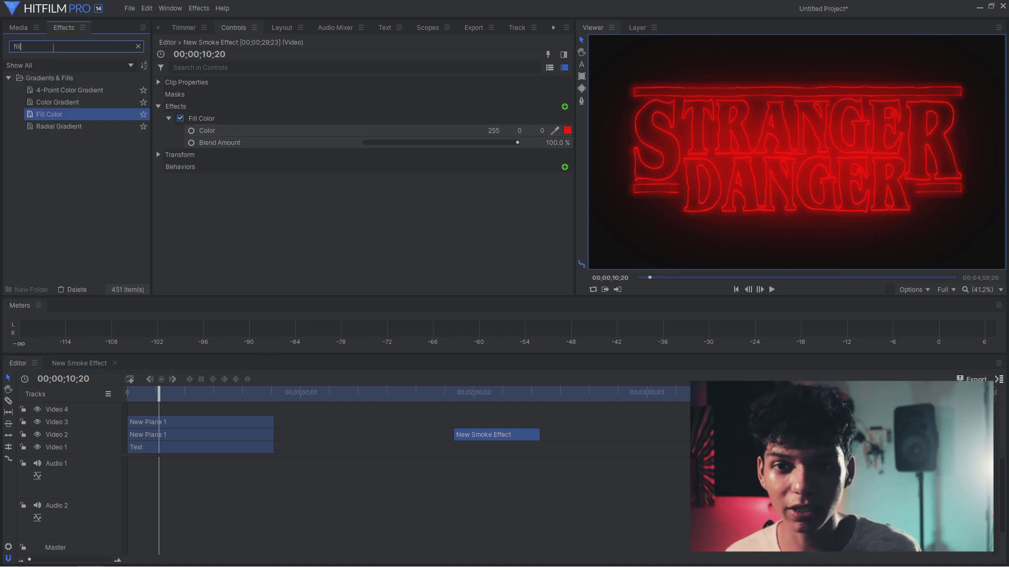
pyautogui.press('BackSpace')
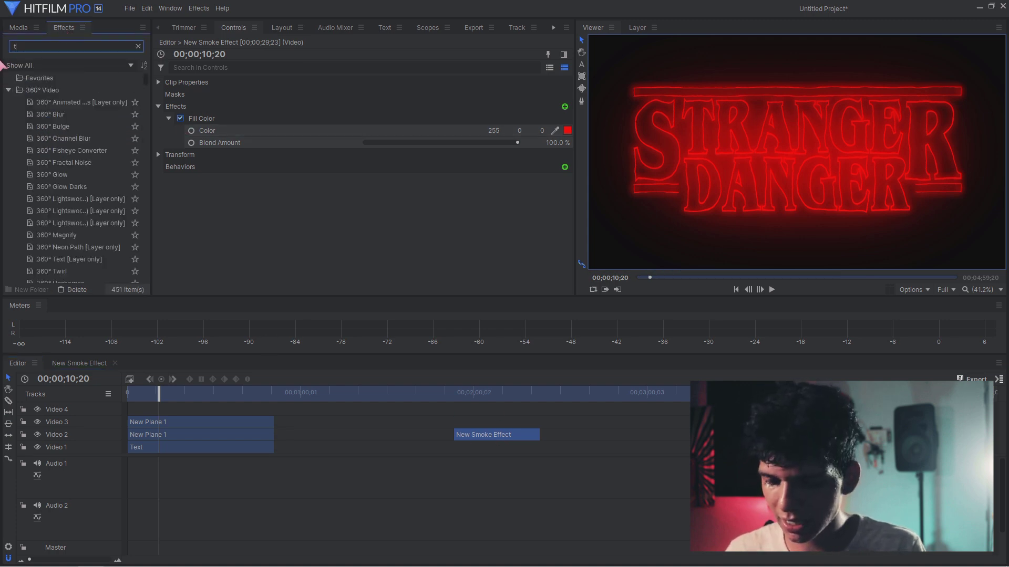
pyautogui.write('text')
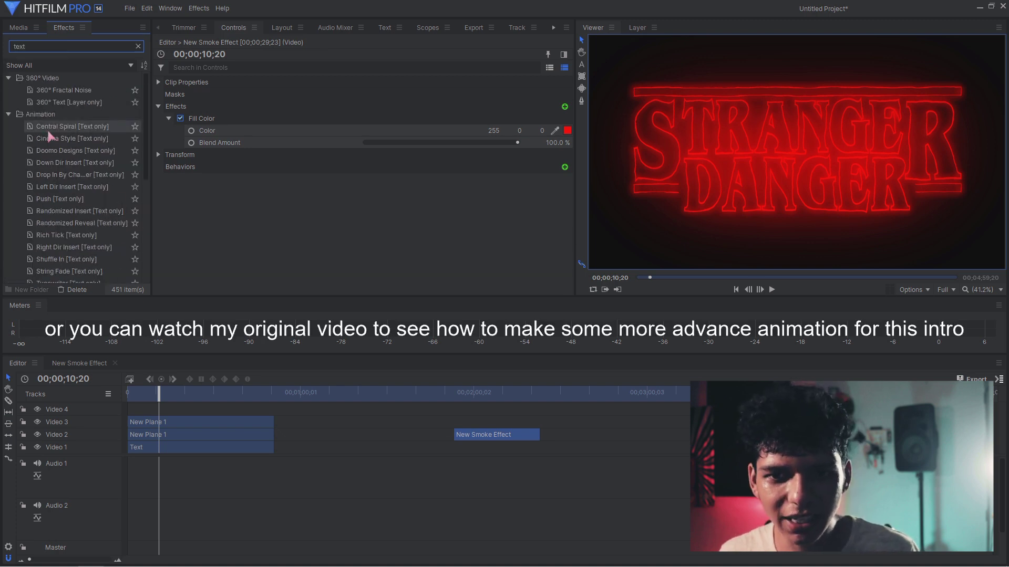
pyautogui.moveTo(49, 132); pyautogui.dragTo(164, 452)
pyautogui.moveTo(84, 138); pyautogui.dragTo(81, 178)
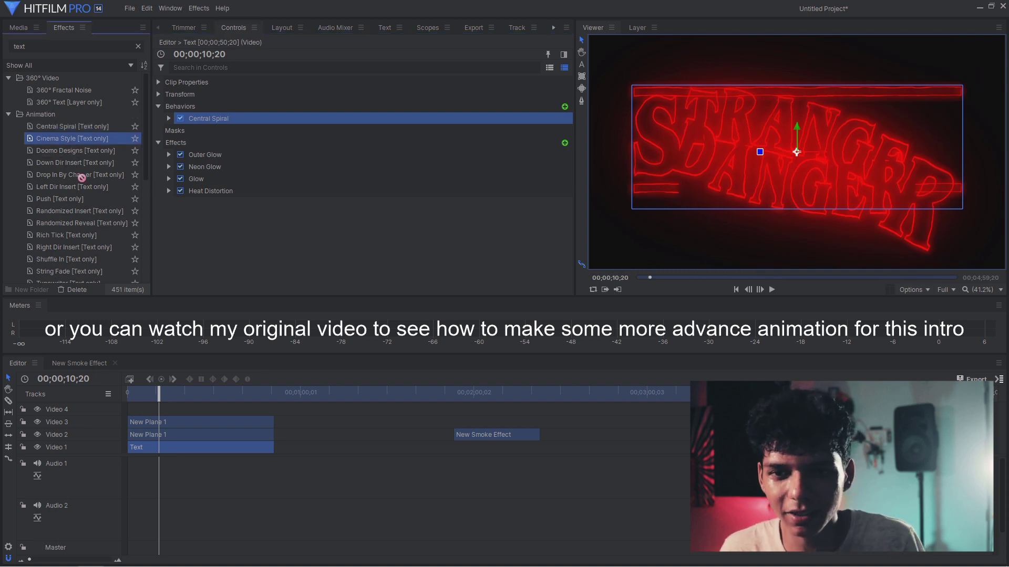
pyautogui.moveTo(176, 408); pyautogui.dragTo(176, 448)
pyautogui.moveTo(93, 151); pyautogui.dragTo(164, 447)
# - Play back the animated STRANGER DANGER title from near the start, then stop it
pyautogui.click(137, 390)
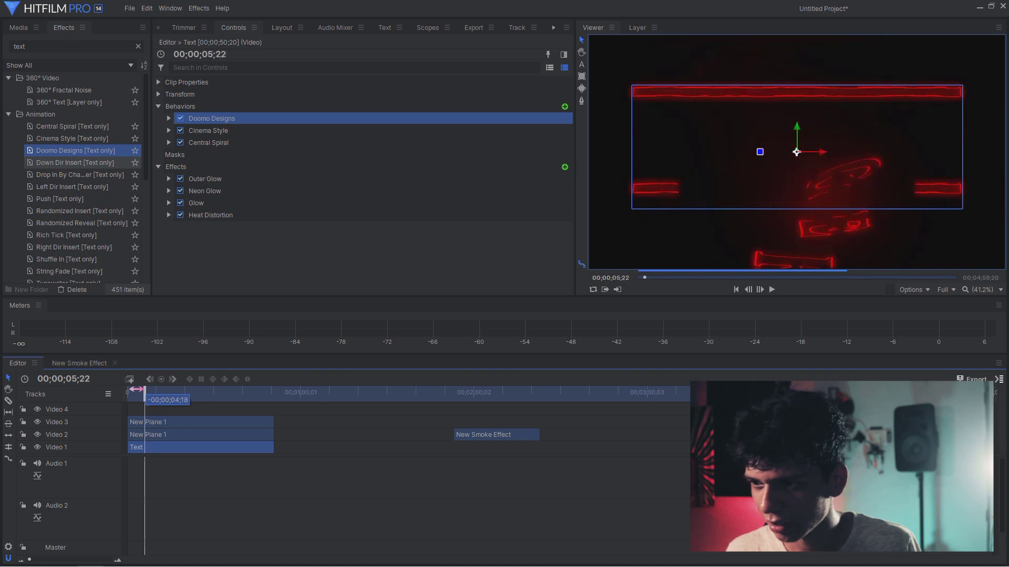
pyautogui.press('space')
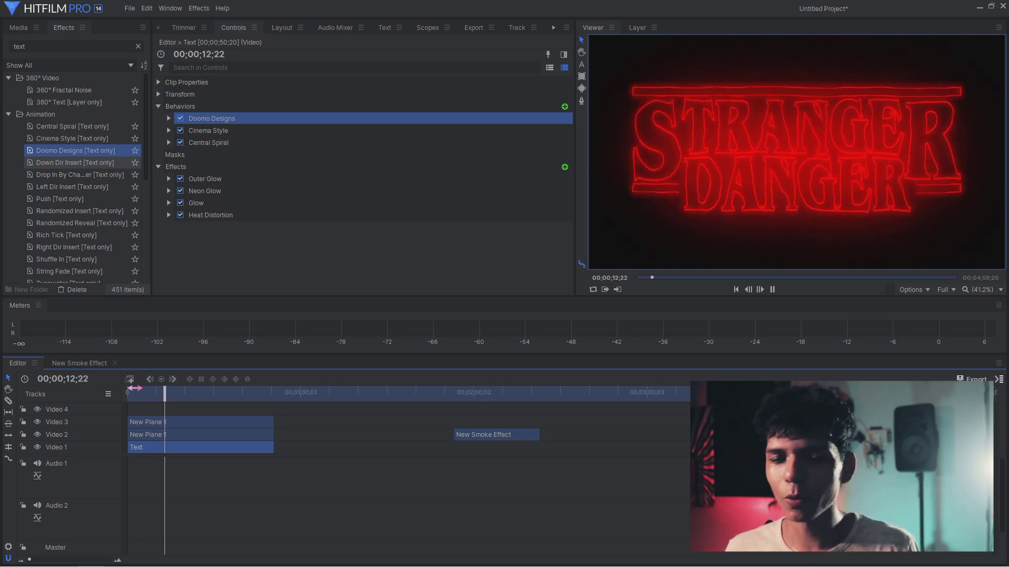
pyautogui.press('Delete')
pyautogui.press('Delete')
pyautogui.press('Delete')
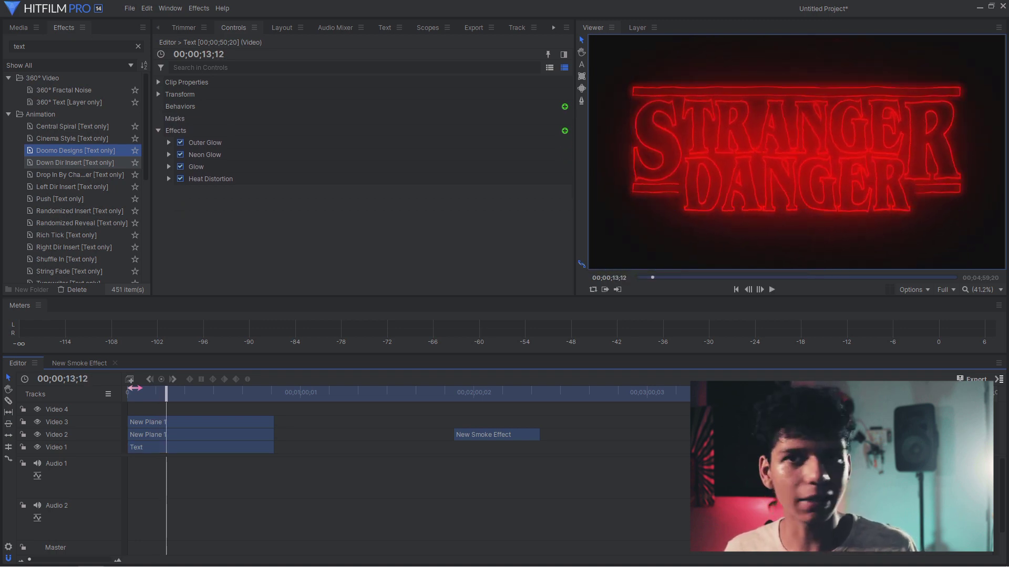